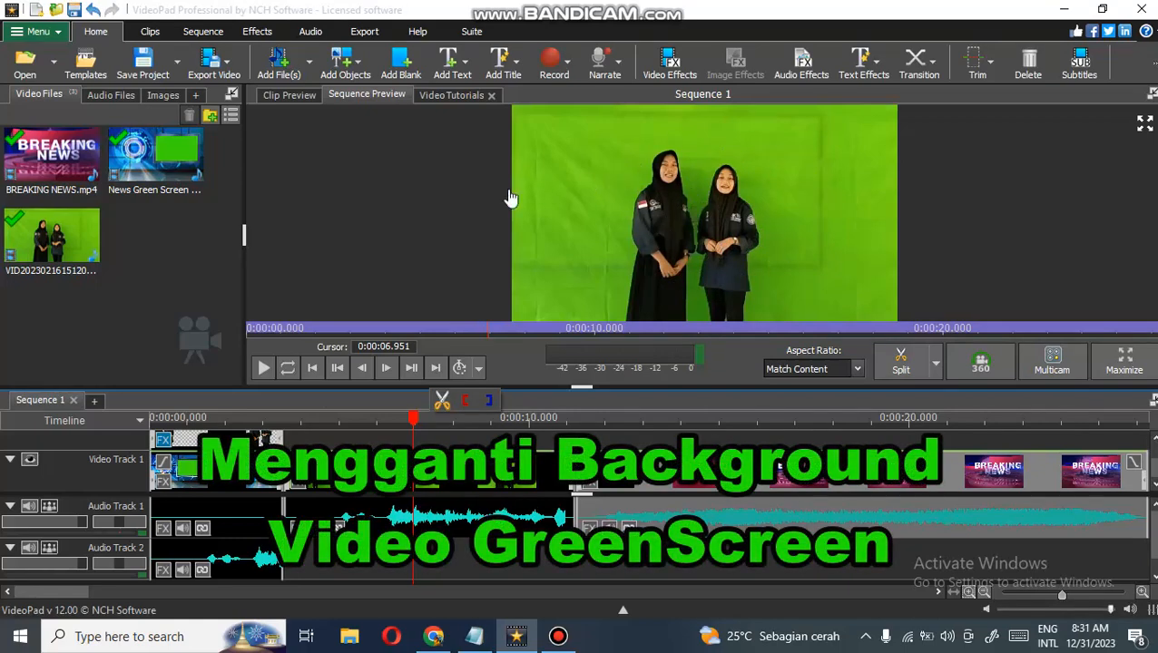
- Preview the finished green screen sequence at about 1.4 s, 6.6 s and near the start
{"action": "left_click", "coordinate": [206, 421]}
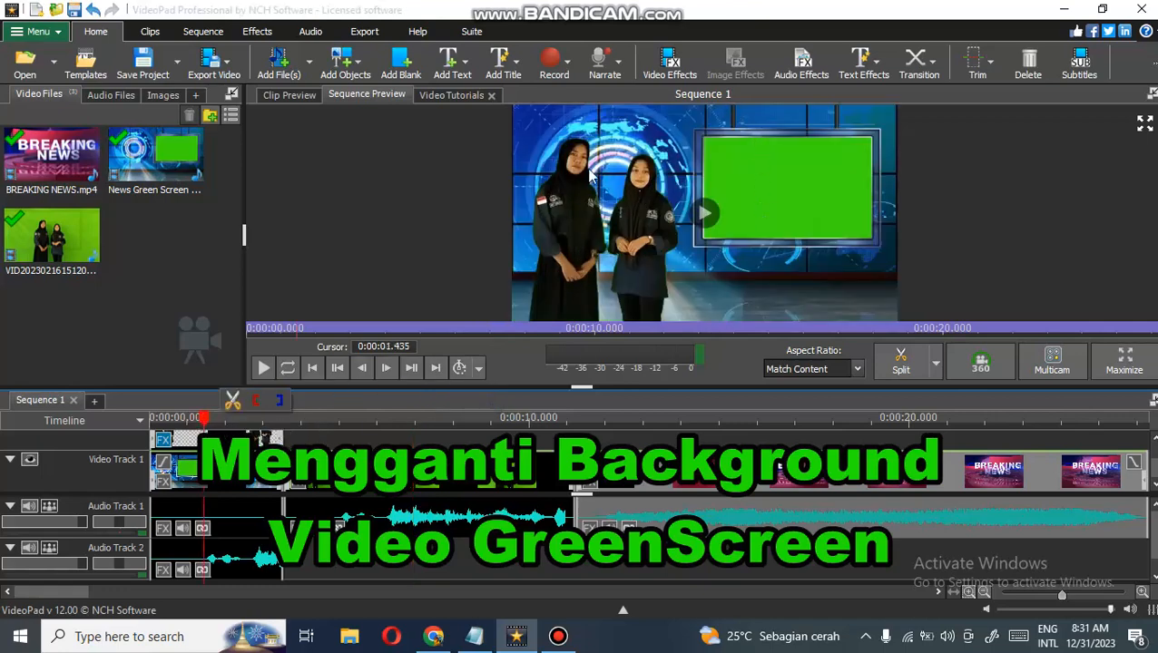
{"action": "left_click", "coordinate": [400, 419]}
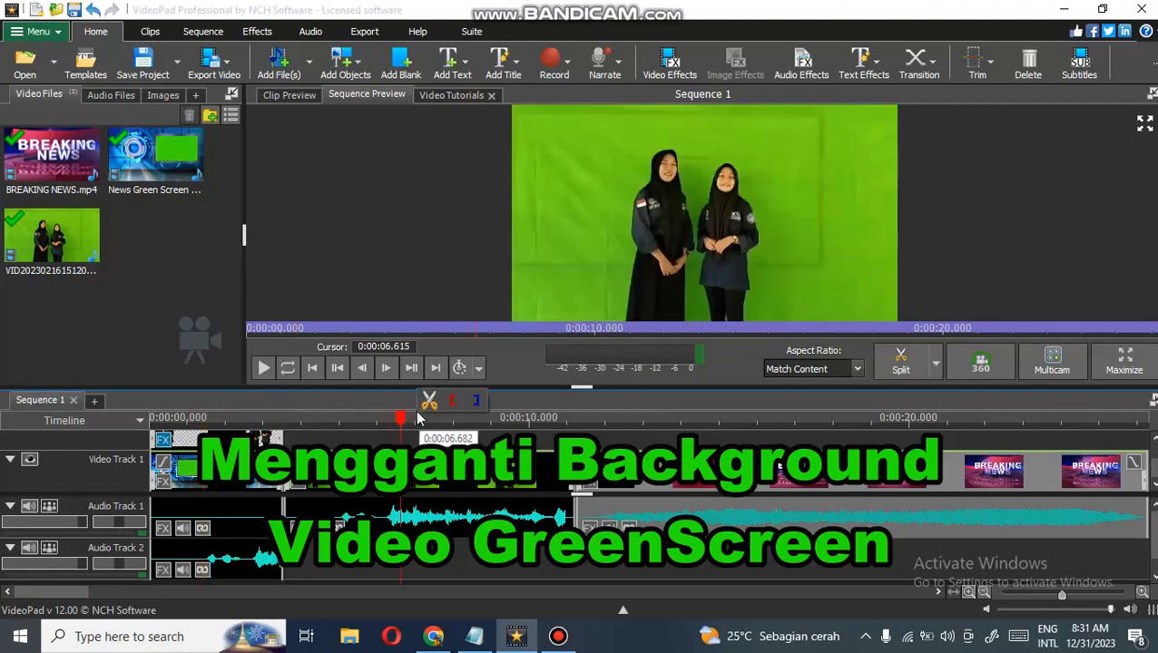
{"action": "left_click", "coordinate": [190, 419]}
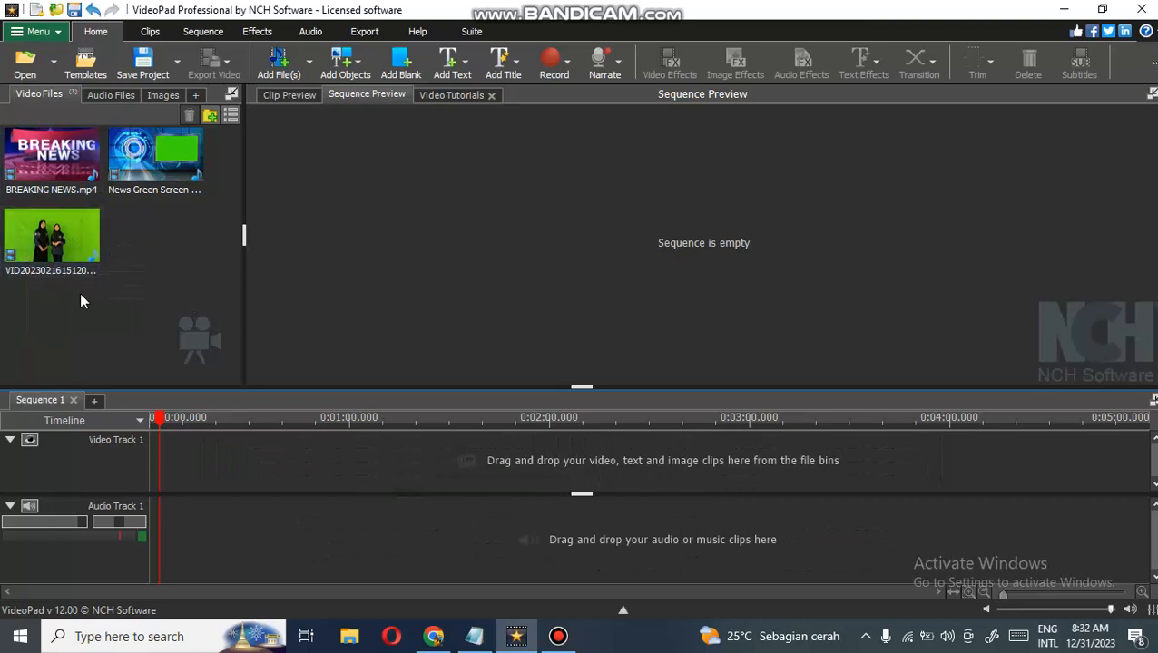
- Preview the source clips VID20230216151202.mp4 and News Green Screen Background Berita.mp4
{"action": "left_click", "coordinate": [56, 250]}
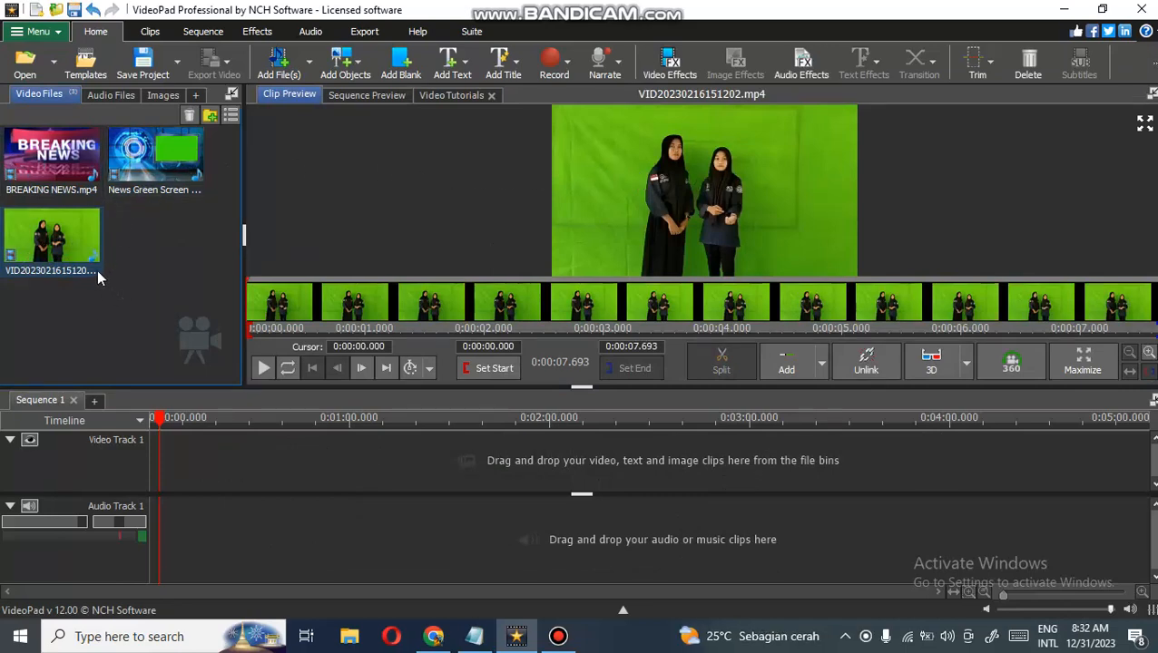
{"action": "left_click", "coordinate": [126, 184]}
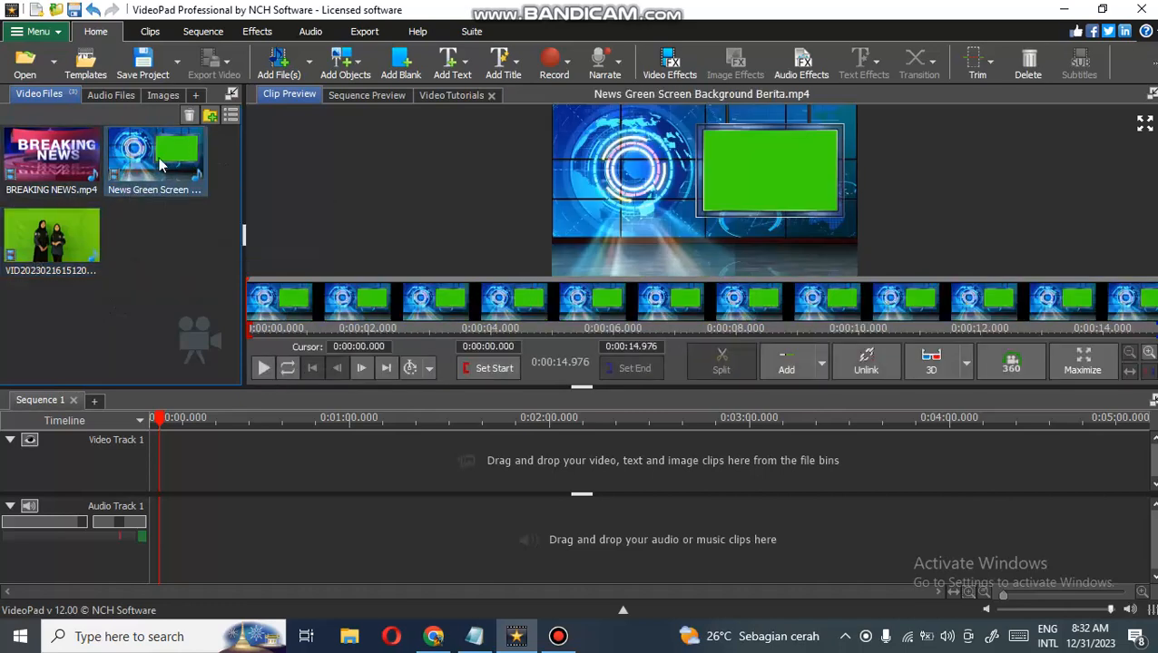
{"action": "left_click", "coordinate": [104, 156]}
{"action": "left_click", "coordinate": [114, 157]}
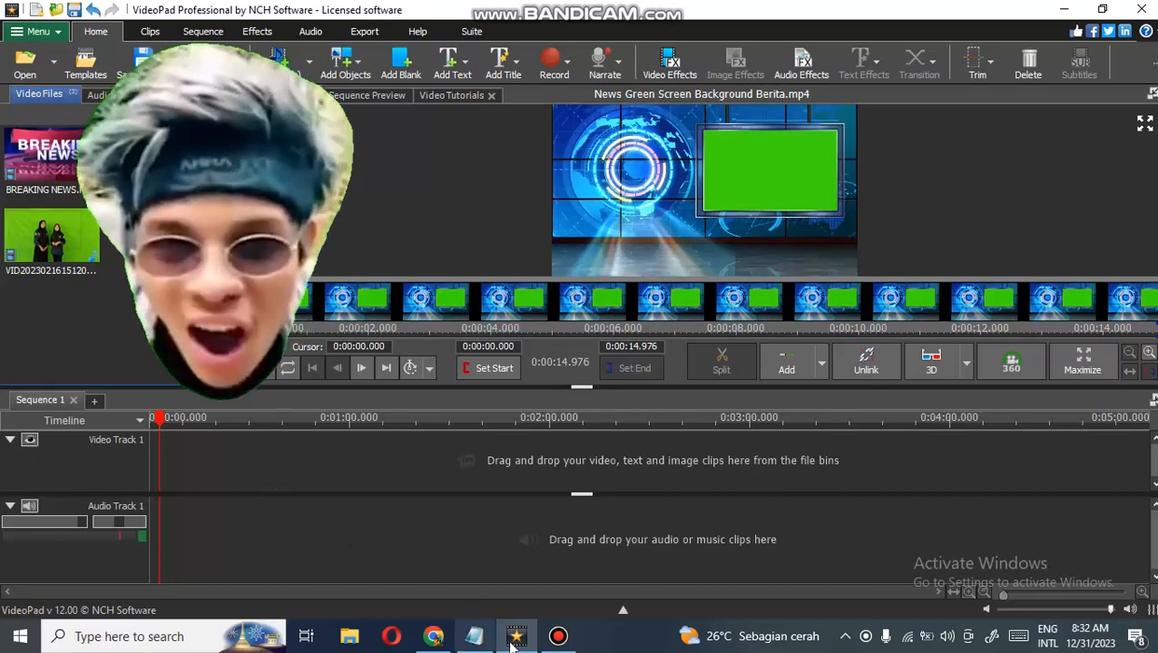
- Switch to Chrome and look through the YouTube results on film making with a green screen for example videos
{"action": "mouse_move", "coordinate": [433, 643]}
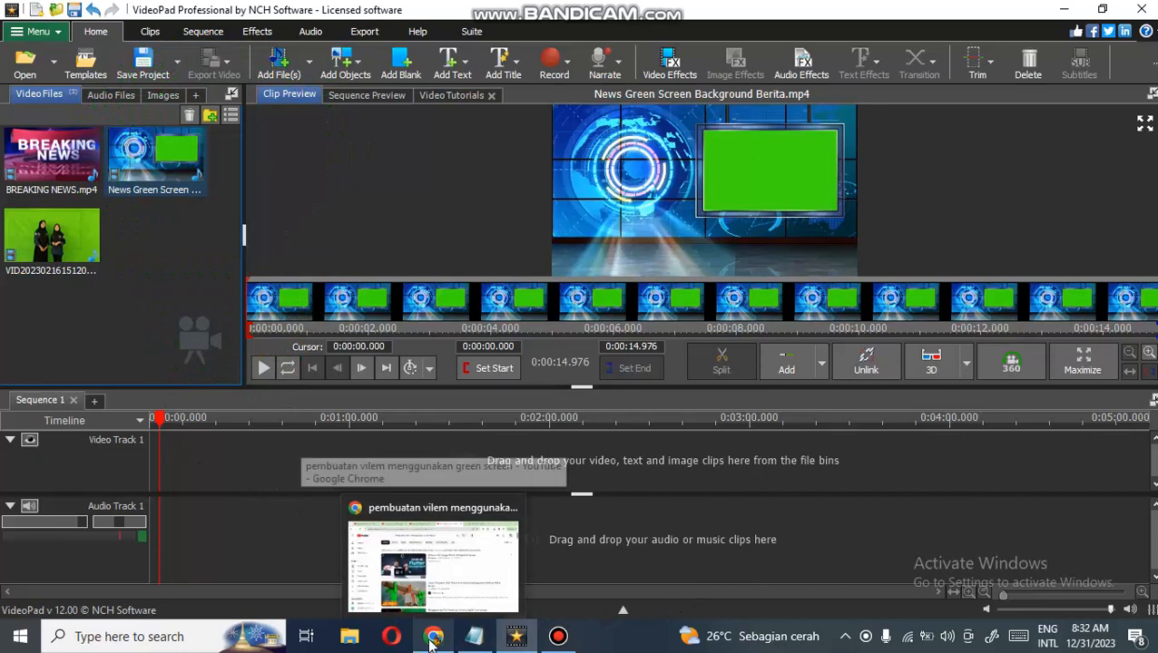
{"action": "left_click", "coordinate": [432, 638]}
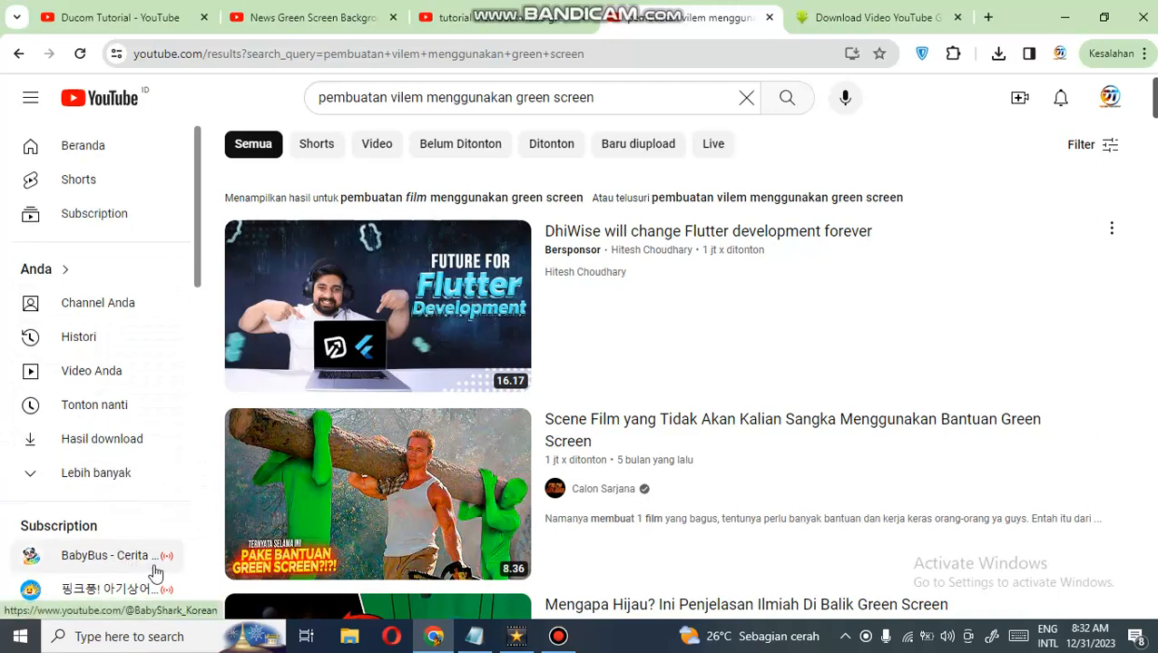
{"action": "scroll", "coordinate": [172, 554], "scroll_direction": "down", "scroll_amount": 3}
{"action": "scroll", "coordinate": [184, 563], "scroll_direction": "down", "scroll_amount": 2}
{"action": "scroll", "coordinate": [930, 230], "scroll_direction": "down", "scroll_amount": 2}
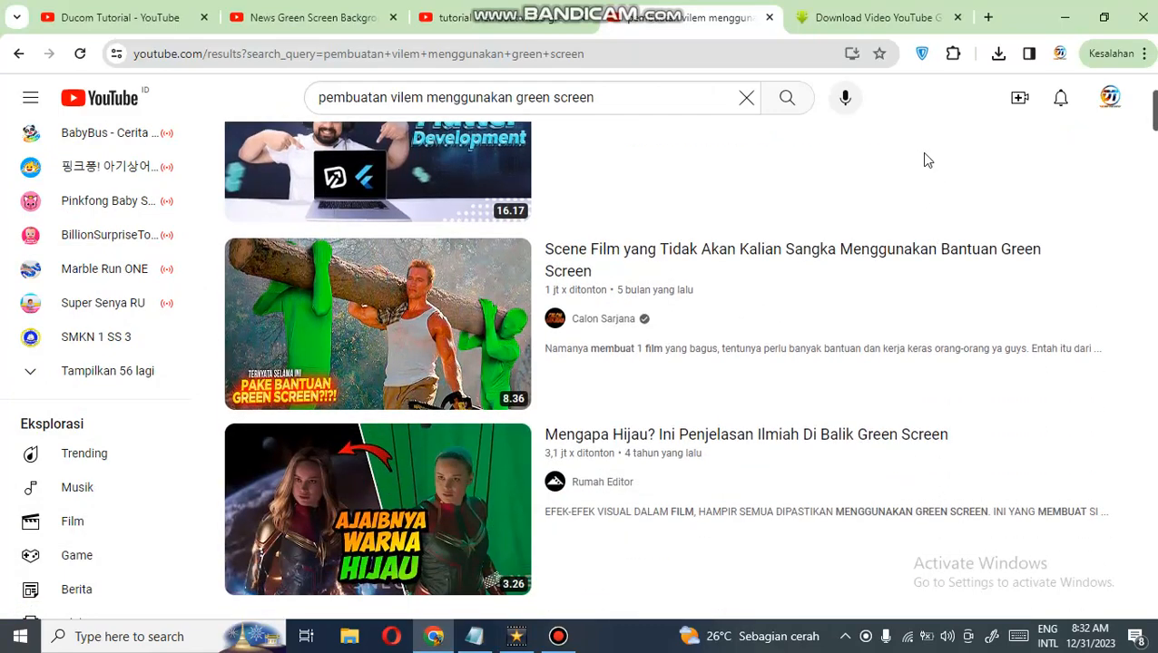
{"action": "scroll", "coordinate": [789, 233], "scroll_direction": "down", "scroll_amount": 6}
{"action": "scroll", "coordinate": [788, 232], "scroll_direction": "down", "scroll_amount": 7}
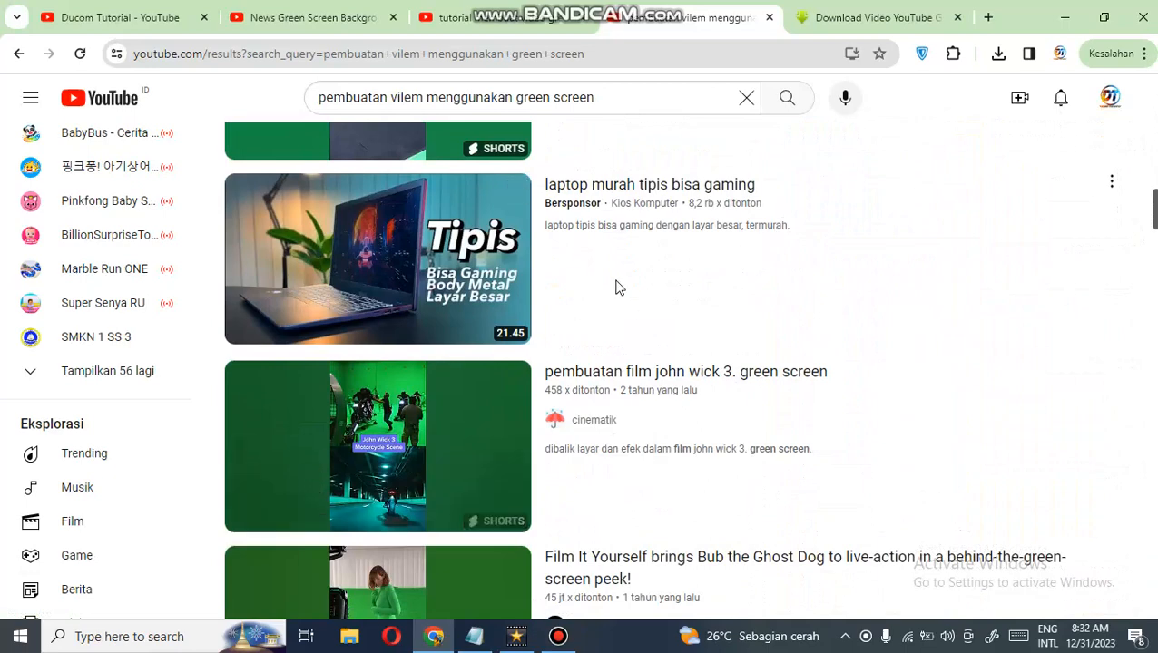
{"action": "scroll", "coordinate": [377, 362], "scroll_direction": "up", "scroll_amount": 3}
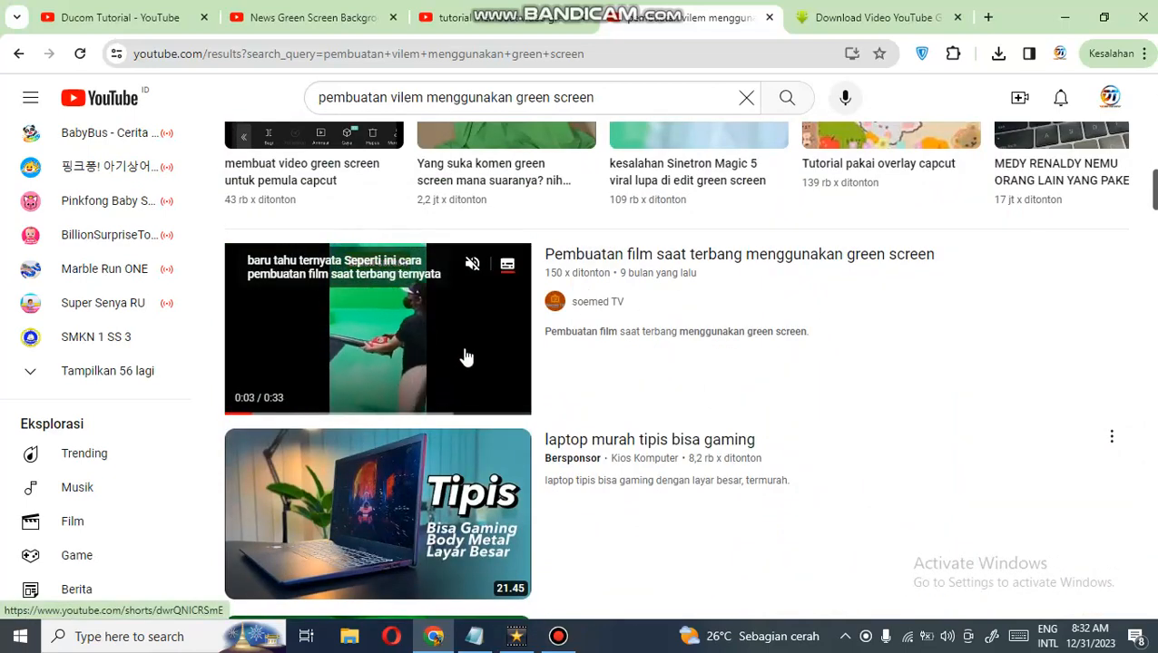
{"action": "scroll", "coordinate": [353, 387], "scroll_direction": "down", "scroll_amount": 3}
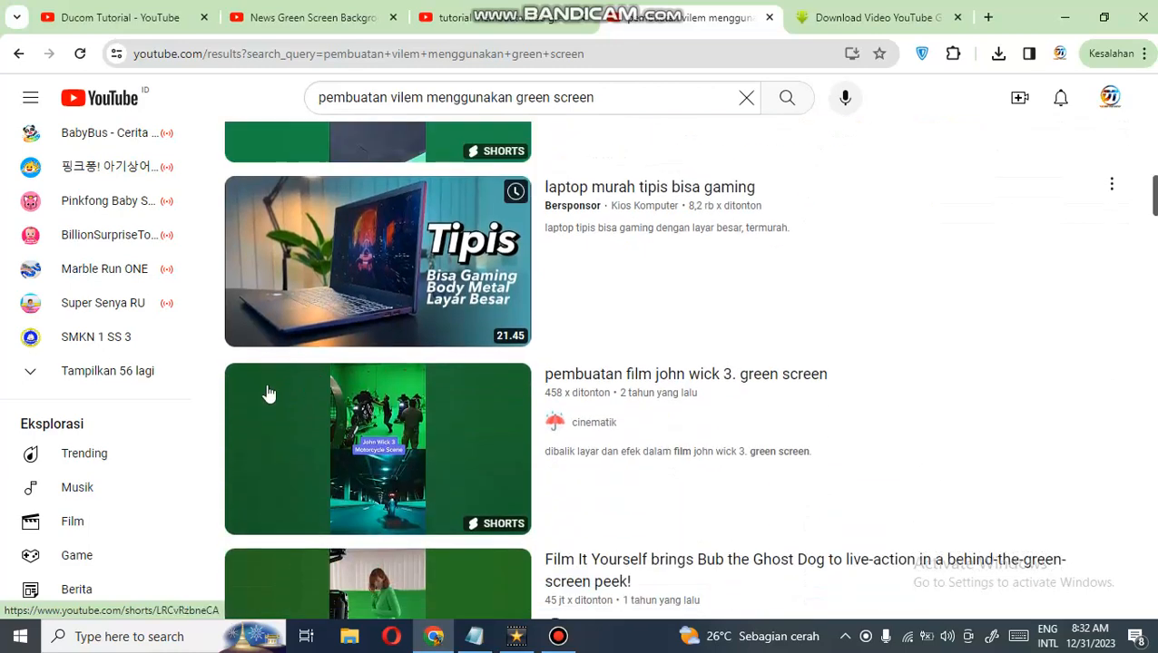
{"action": "scroll", "coordinate": [179, 459], "scroll_direction": "down", "scroll_amount": 1}
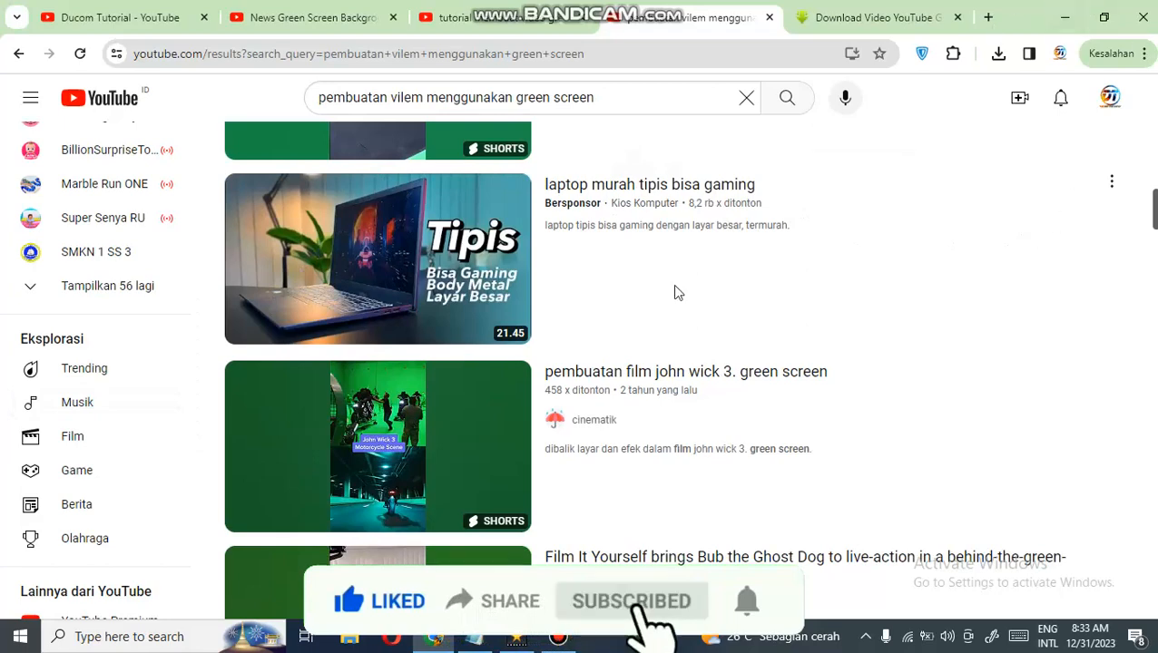
- Switch back to VideoPad and place News Green Screen Background Berita.mp4 at the start of Video Track 1
{"action": "left_click", "coordinate": [513, 647]}
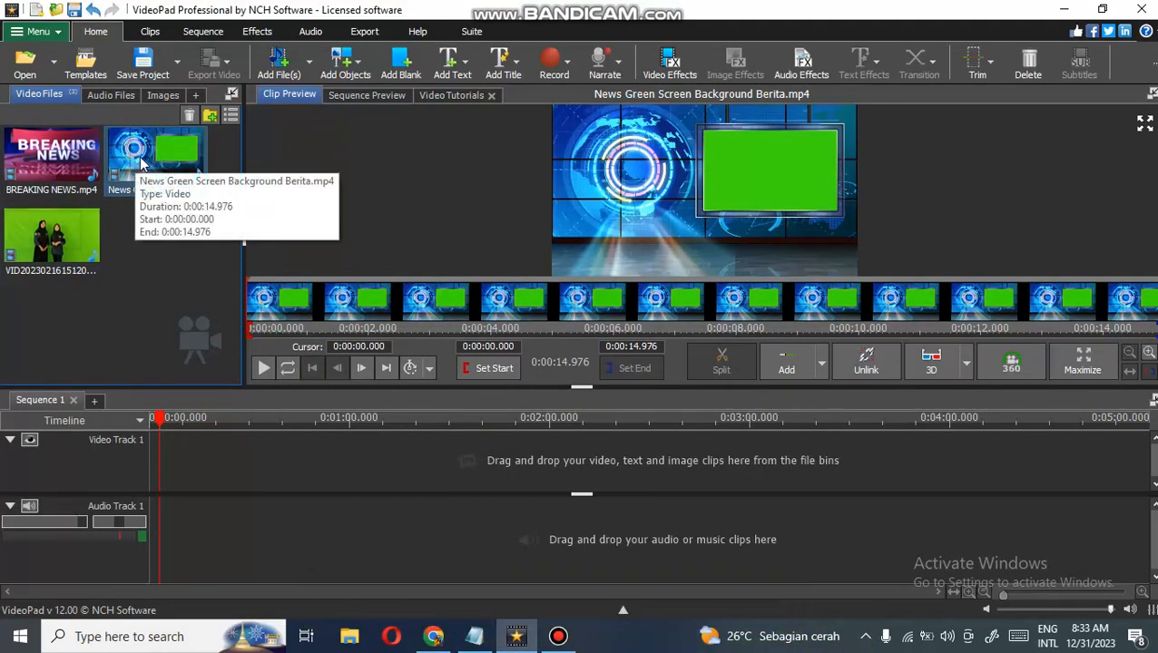
{"action": "left_click", "coordinate": [138, 163]}
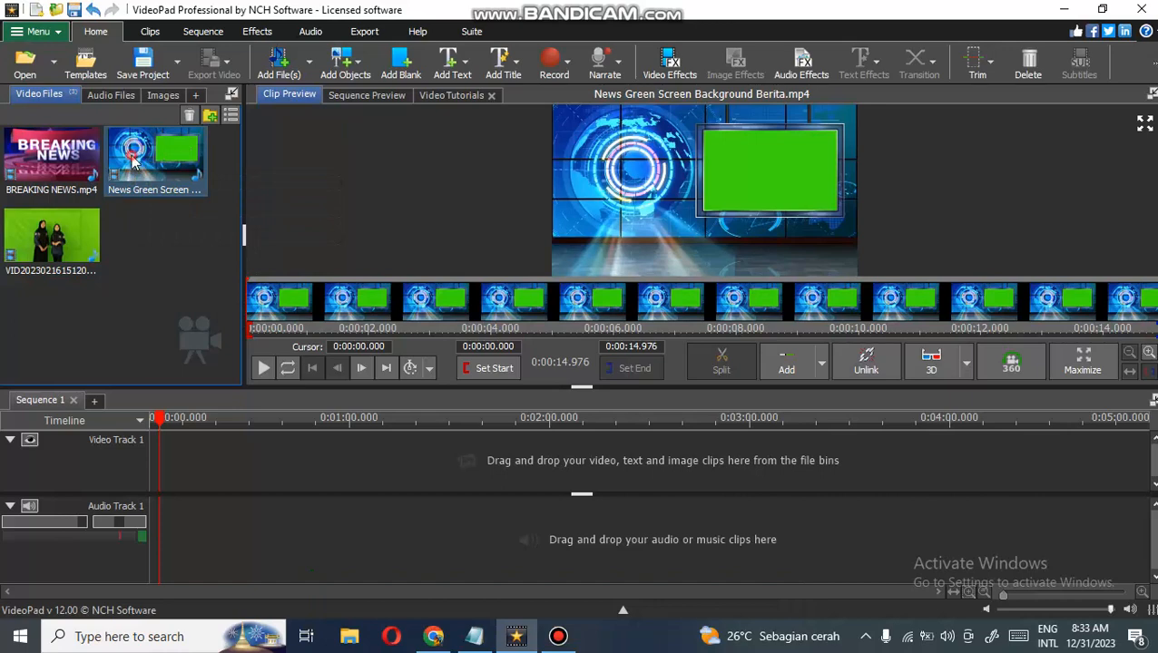
{"action": "left_click_drag", "start_coordinate": [132, 159], "coordinate": [211, 490]}
{"action": "left_click", "coordinate": [233, 422]}
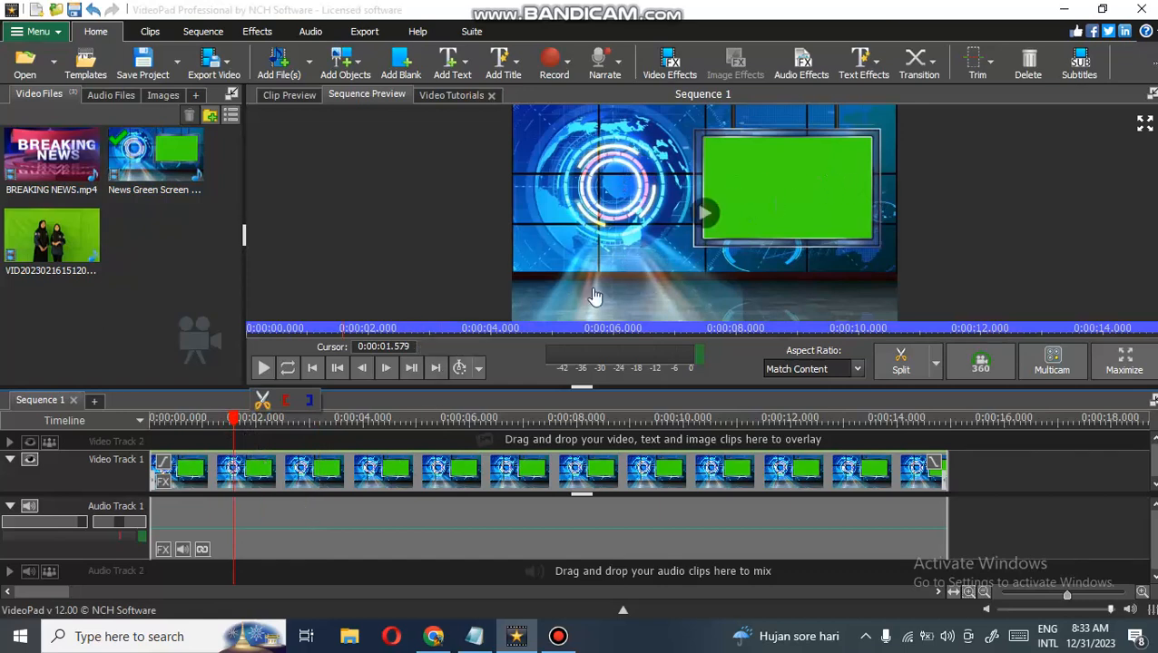
{"action": "scroll", "coordinate": [206, 467], "scroll_direction": "down", "scroll_amount": 2}
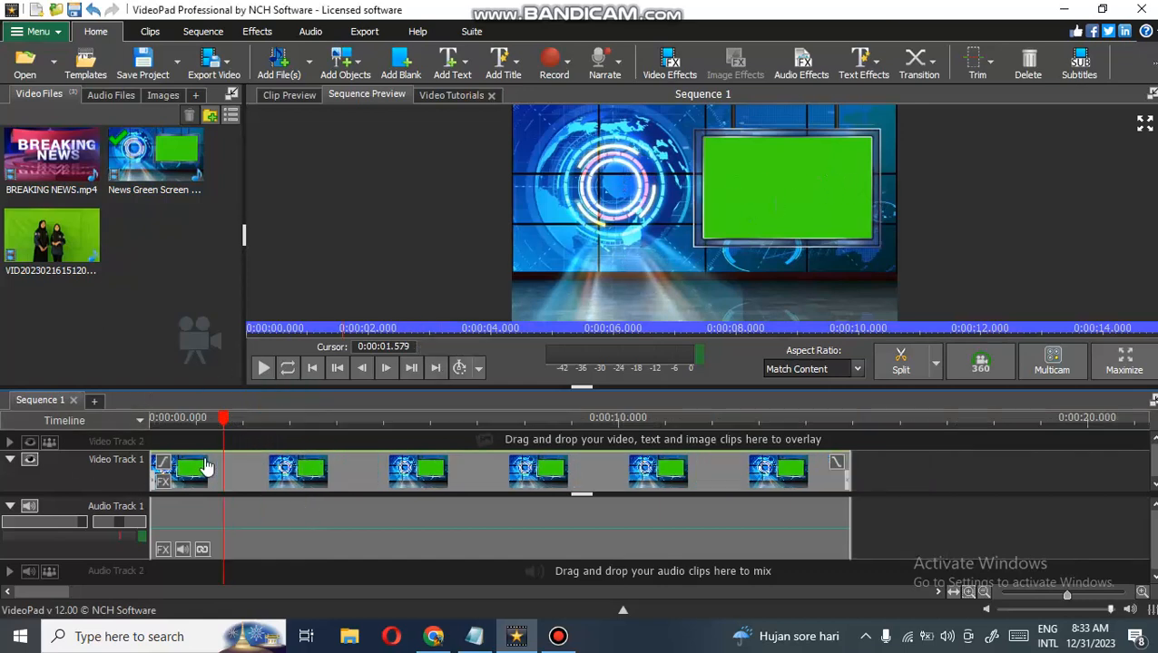
{"action": "scroll", "coordinate": [206, 467], "scroll_direction": "down", "scroll_amount": 1}
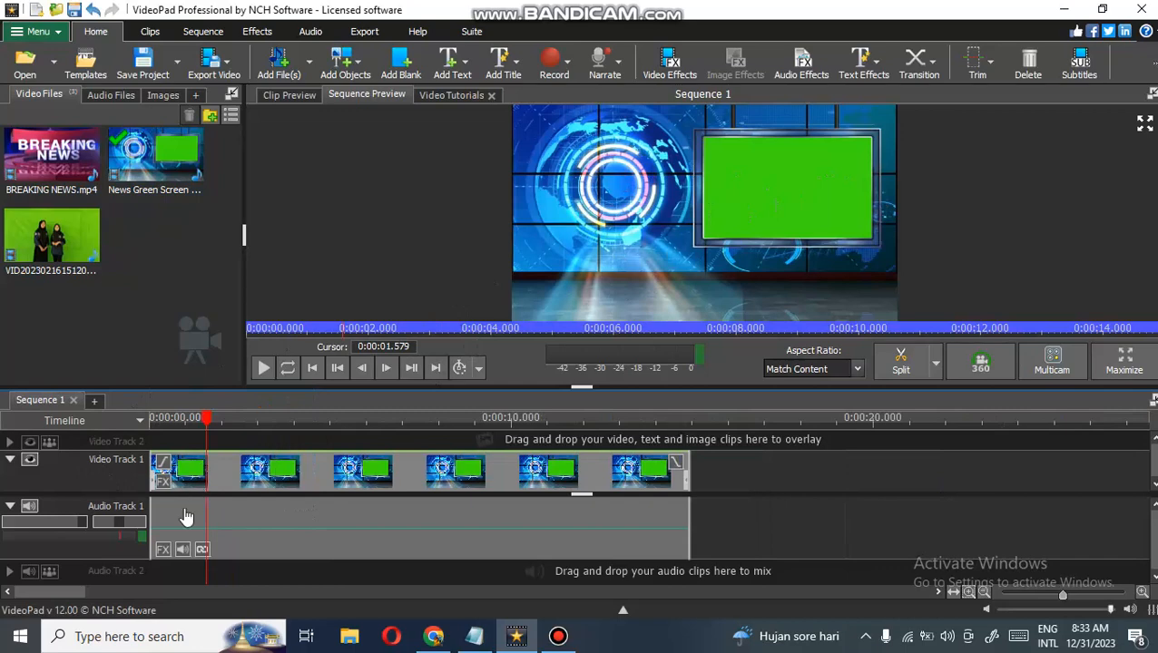
- Overlay VID20230216151202.mp4 on Video Track 2 at the start of the sequence and check its frames
{"action": "left_click", "coordinate": [51, 239]}
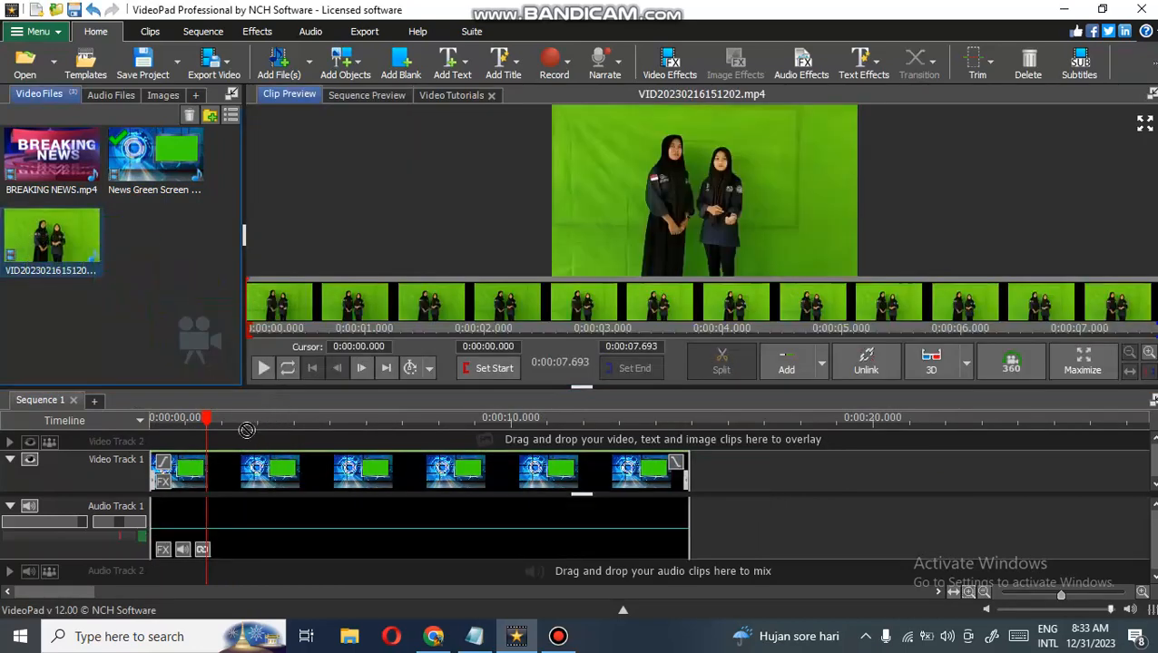
{"action": "left_click_drag", "start_coordinate": [245, 429], "coordinate": [155, 448]}
{"action": "left_click", "coordinate": [187, 421]}
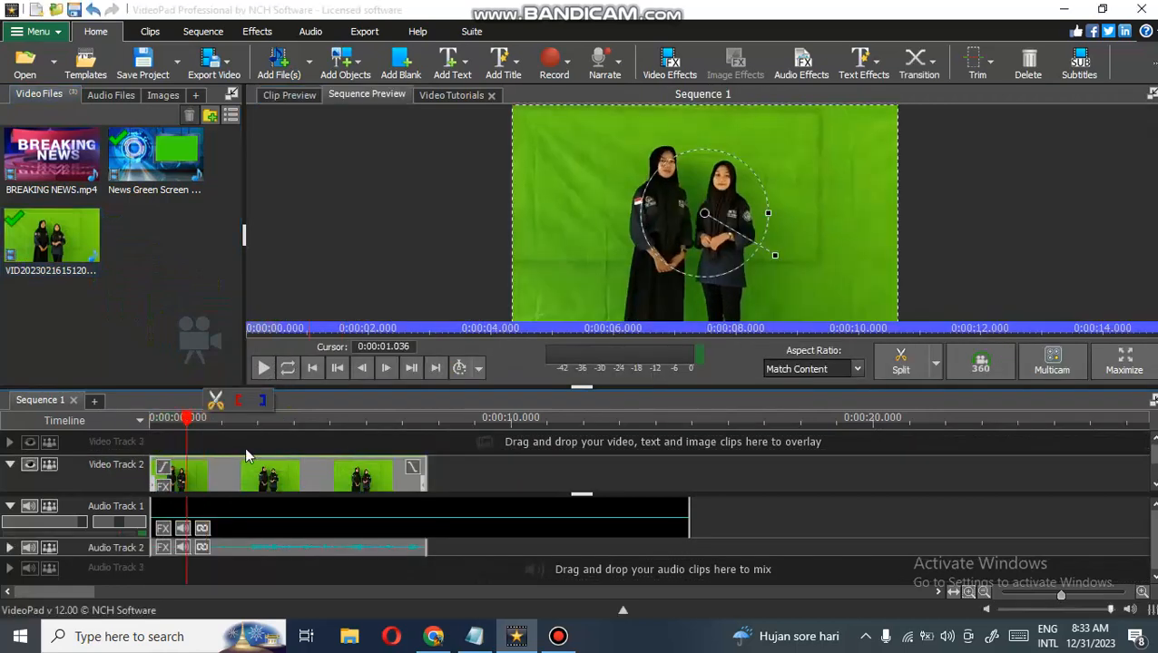
{"action": "left_click", "coordinate": [271, 435]}
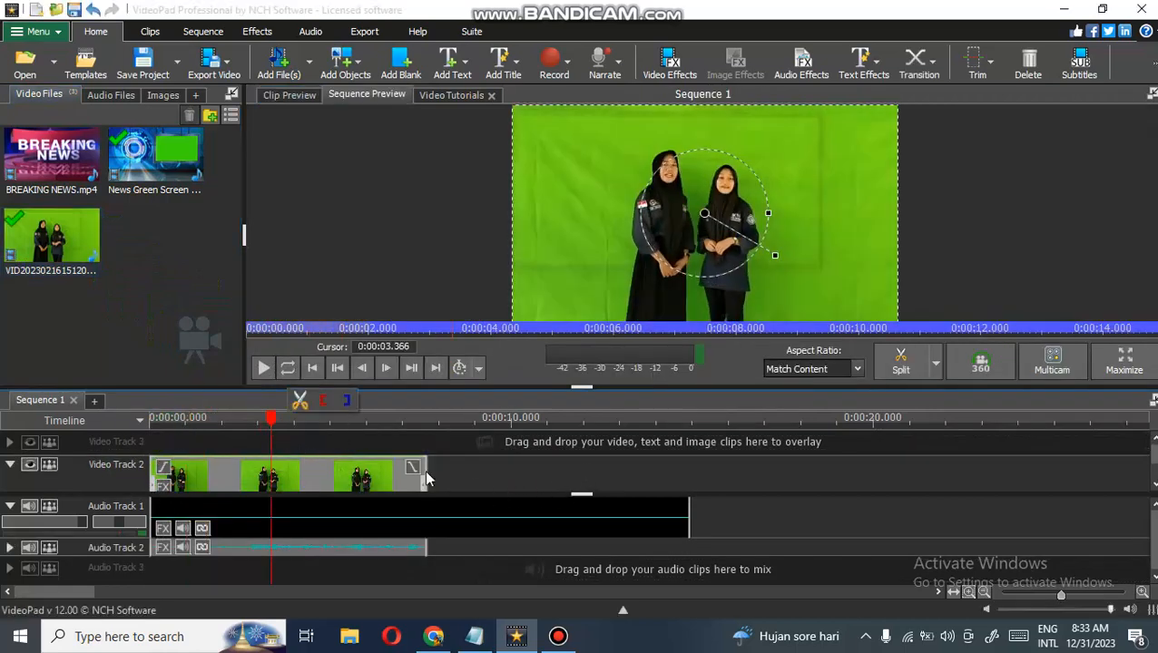
- Trim the end of the background clip on Video Track 1 to match the end of the presenters' clip
{"action": "left_click_drag", "start_coordinate": [690, 515], "coordinate": [421, 509]}
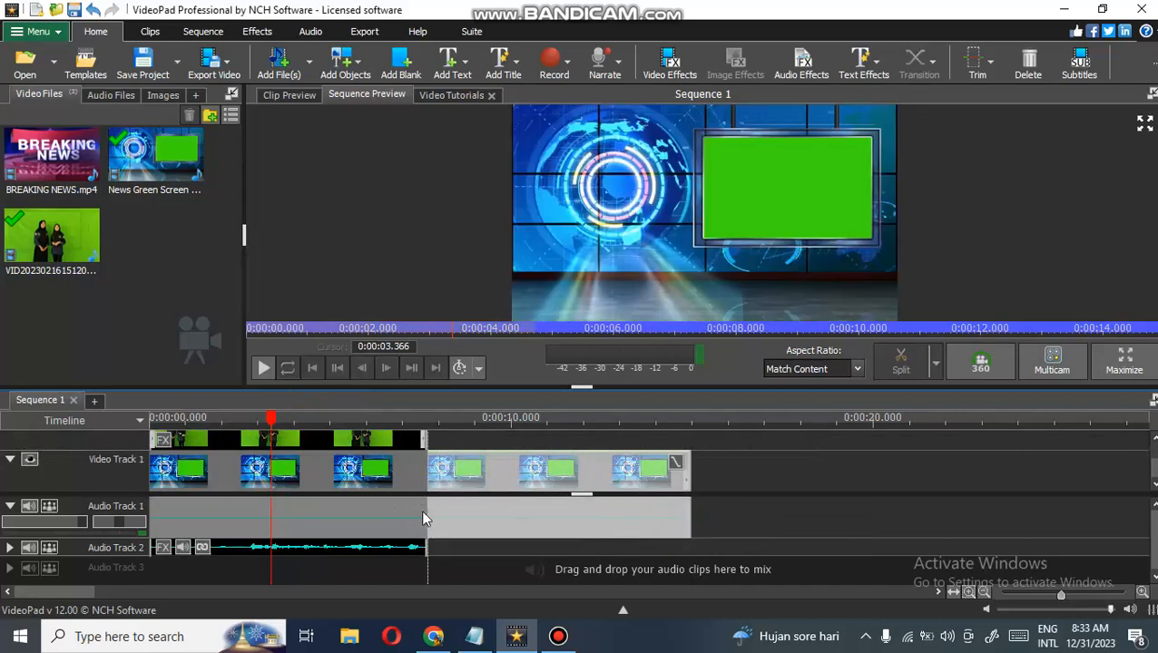
{"action": "scroll", "coordinate": [124, 472], "scroll_direction": "up", "scroll_amount": 2}
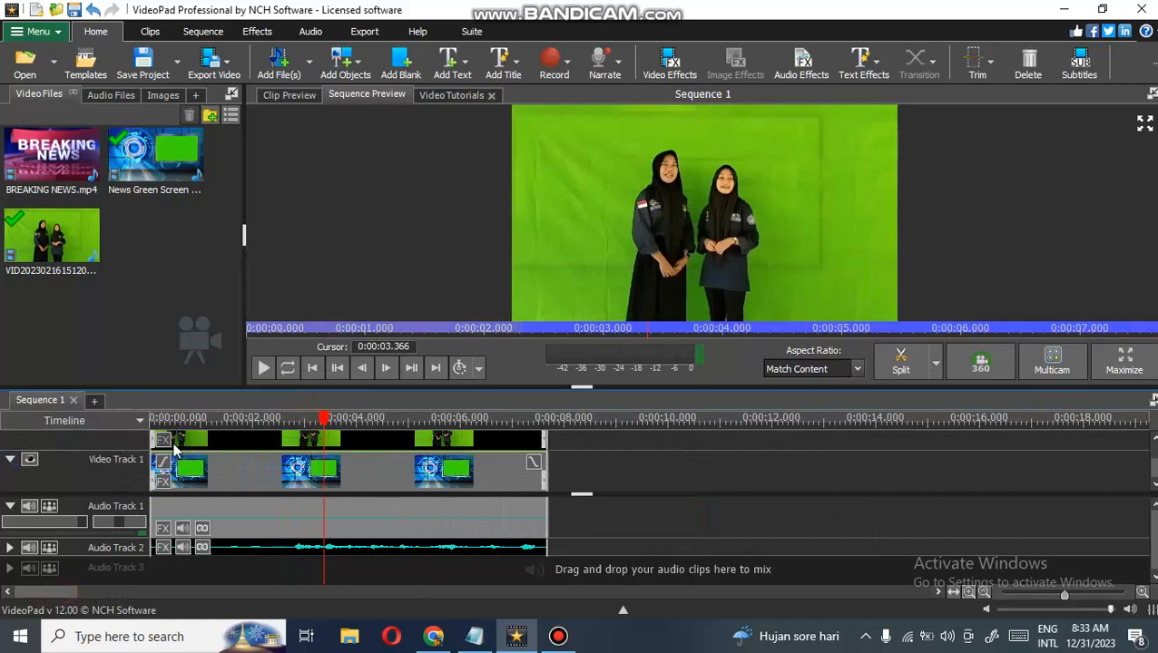
{"action": "left_click_drag", "start_coordinate": [1154, 468], "coordinate": [1155, 459]}
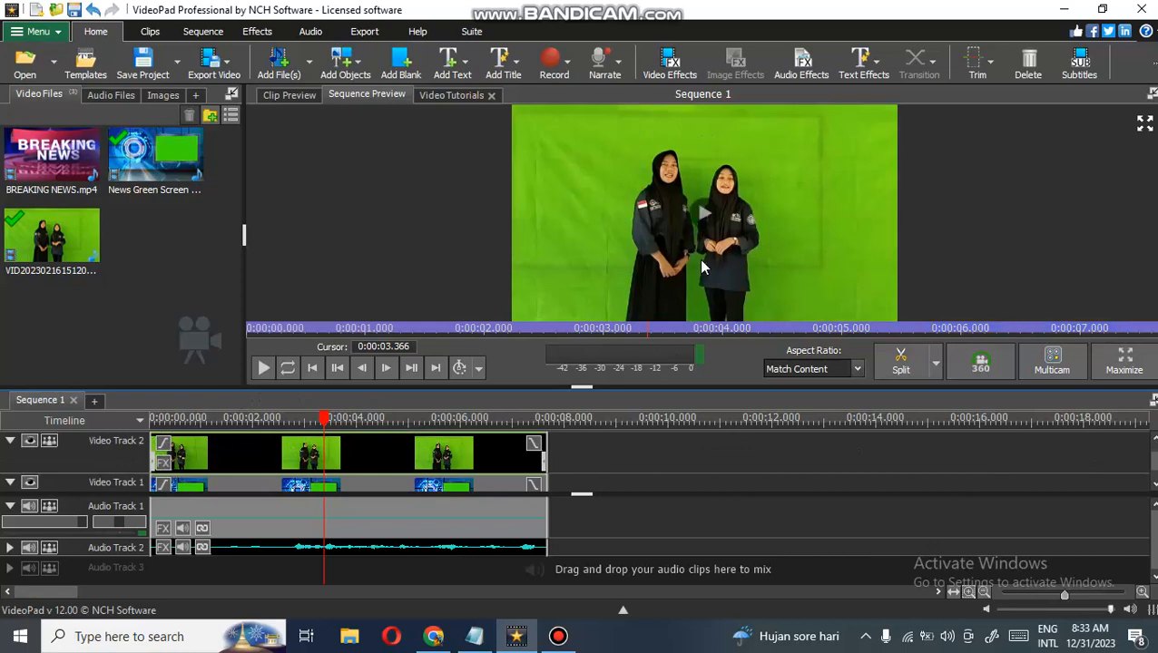
- Apply the Green Screen effect to the Video Track 2 clip with the replace colour sampled from its backdrop (5fb810), replacing the first swatch
{"action": "left_click", "coordinate": [166, 463]}
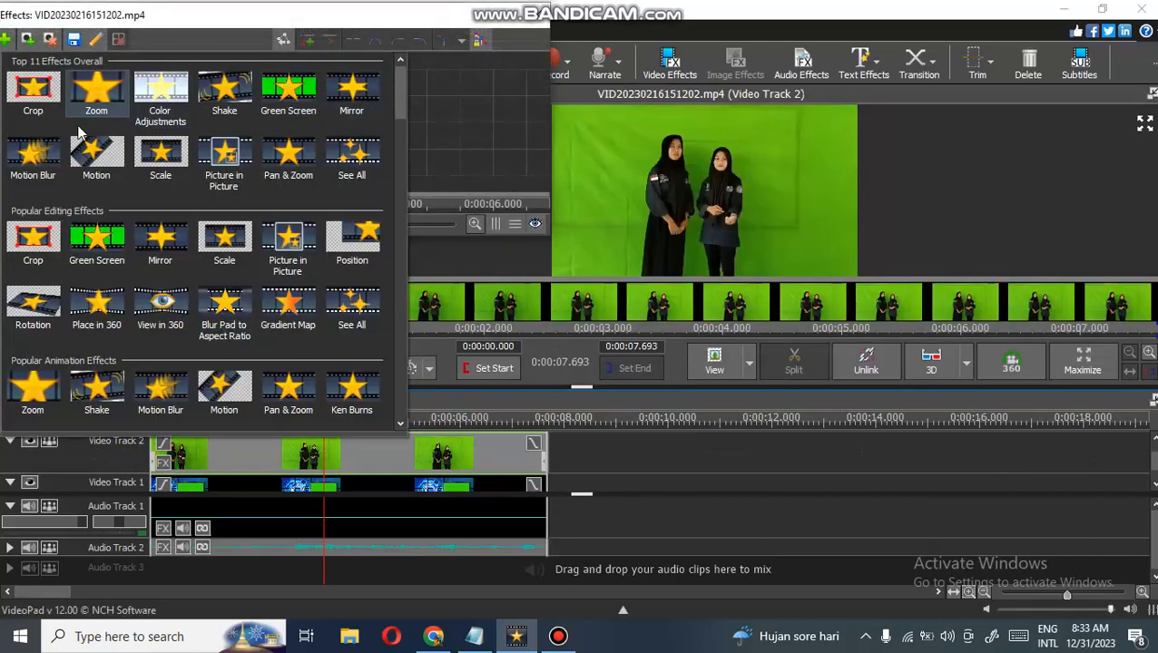
{"action": "left_click", "coordinate": [265, 98]}
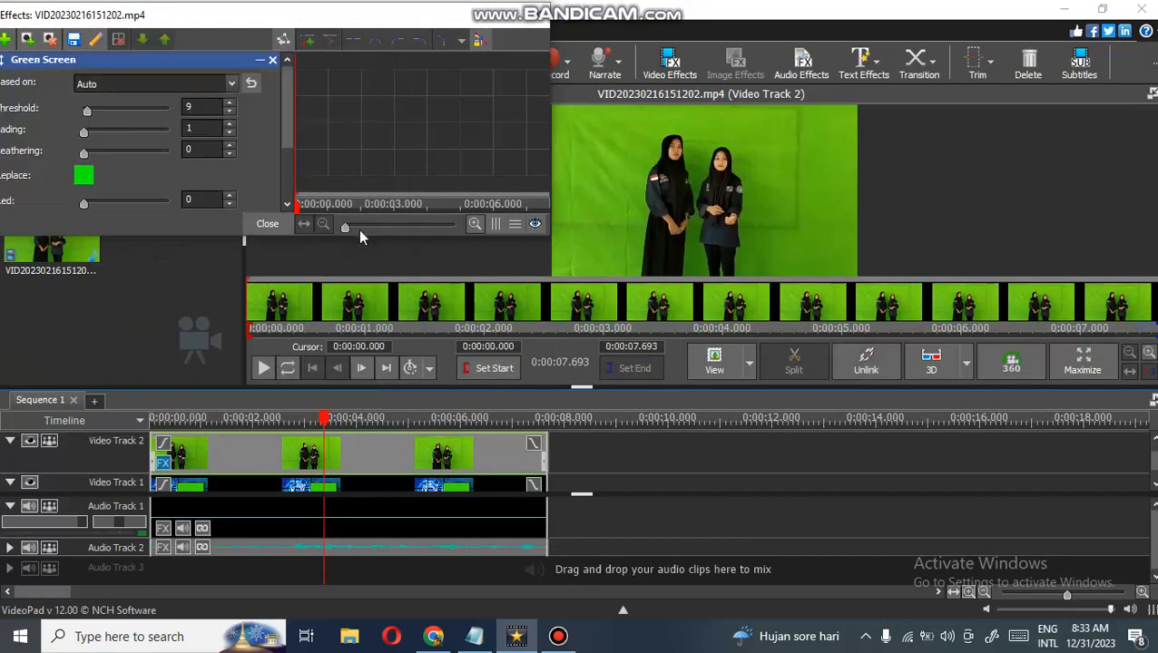
{"action": "left_click", "coordinate": [81, 174]}
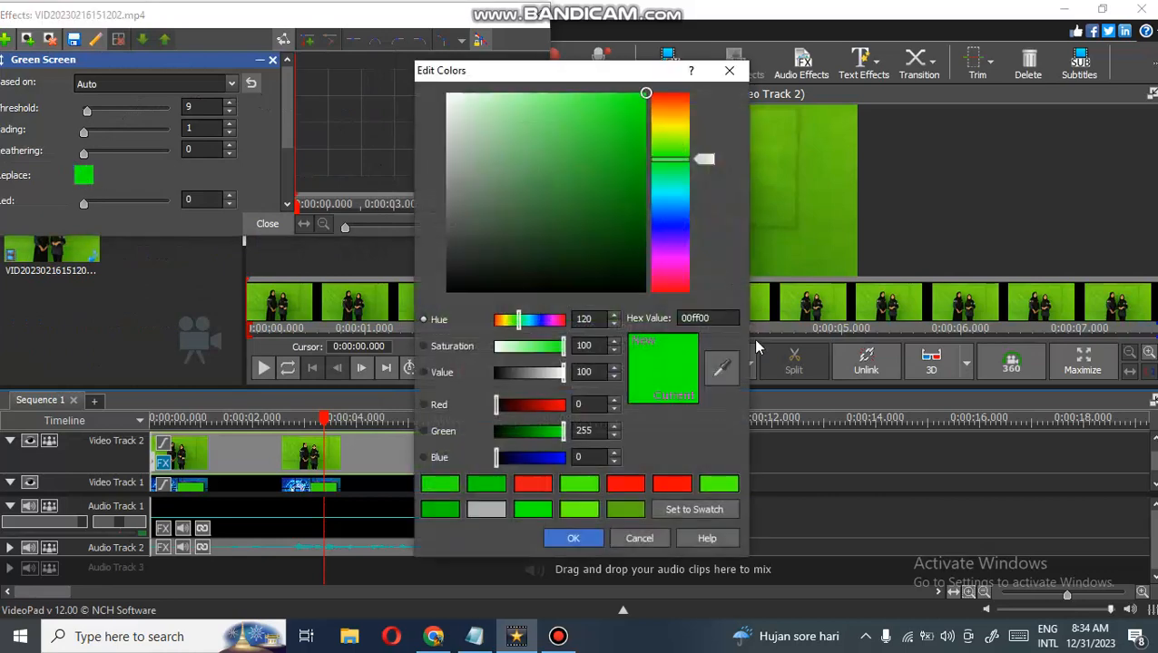
{"action": "left_click", "coordinate": [733, 370]}
{"action": "left_click", "coordinate": [814, 204]}
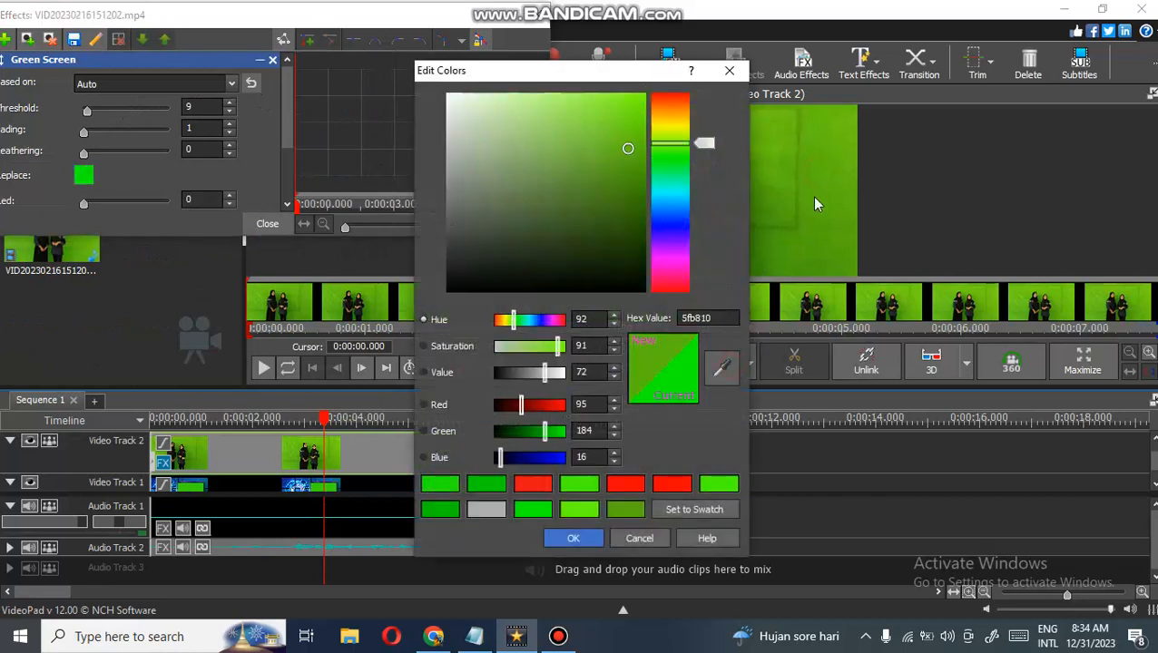
{"action": "left_click", "coordinate": [569, 537]}
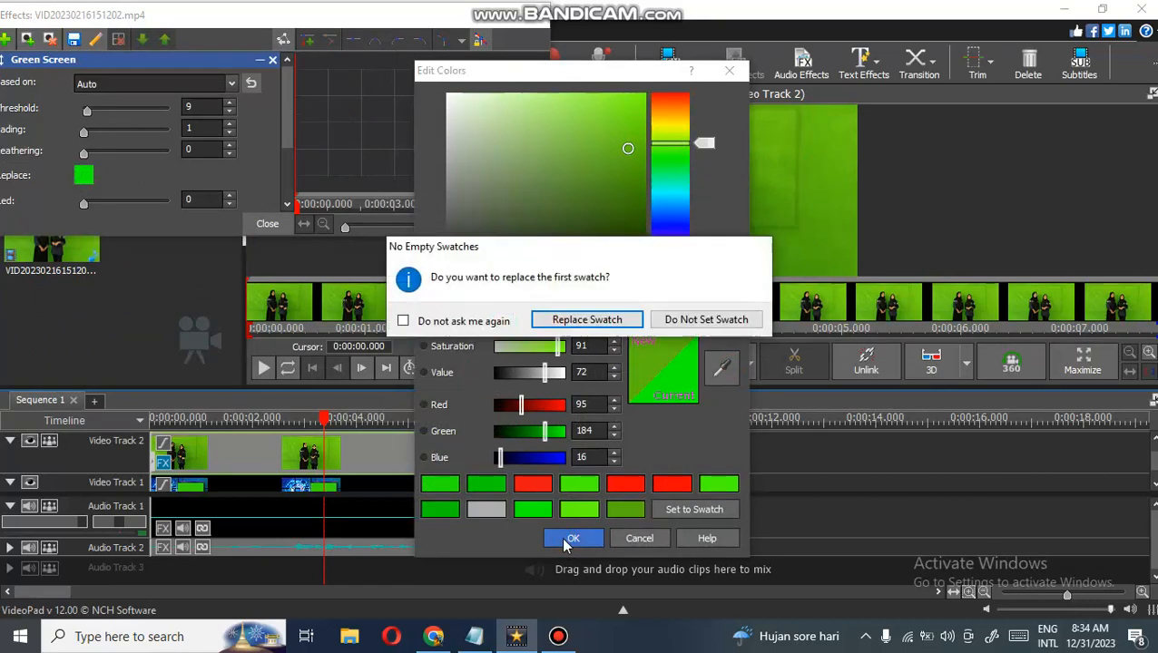
{"action": "left_click", "coordinate": [587, 320]}
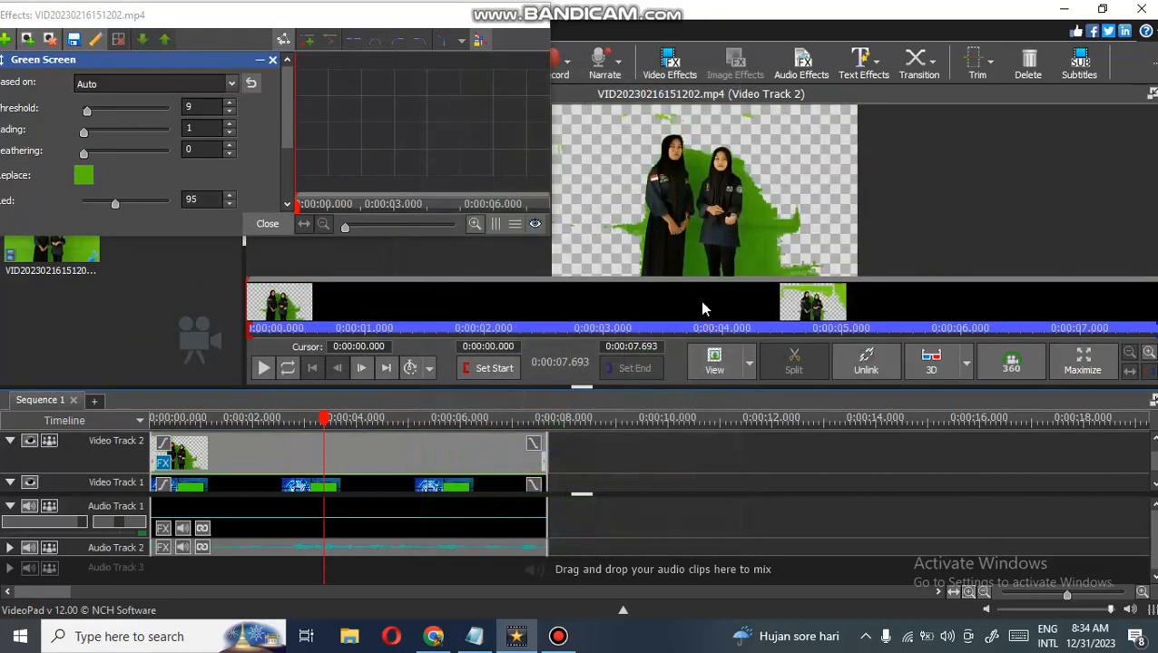
- Set the Green Screen threshold to 49 and check the composite at about 2.5 s in the sequence
{"action": "left_click", "coordinate": [89, 110]}
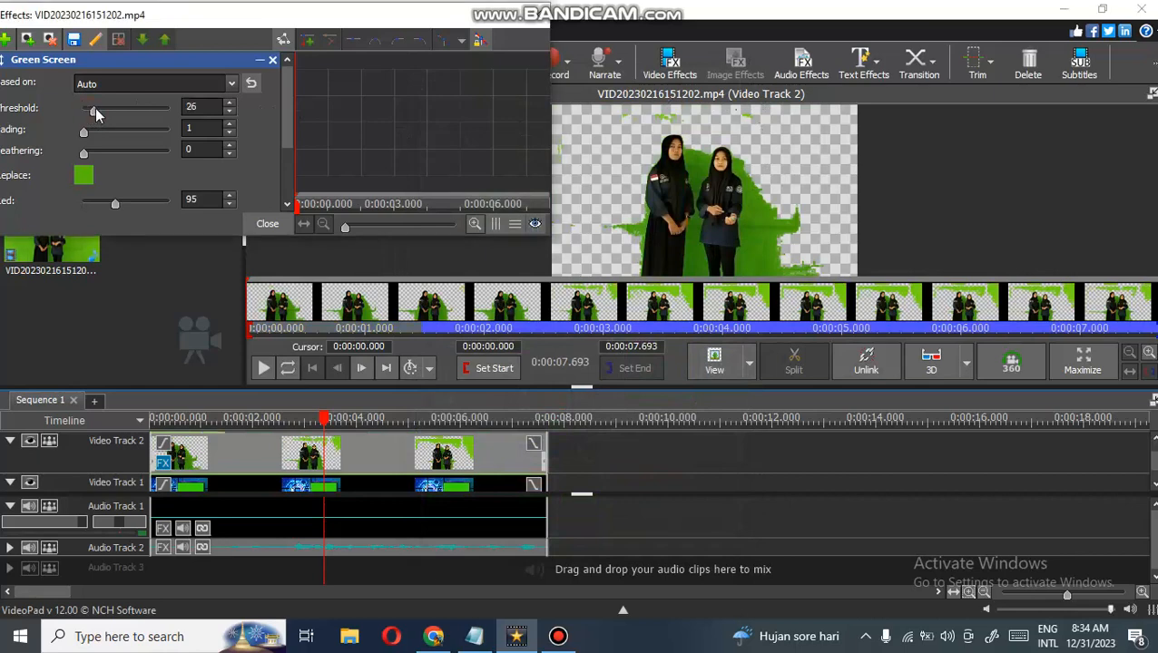
{"action": "left_click_drag", "start_coordinate": [95, 110], "coordinate": [103, 109]}
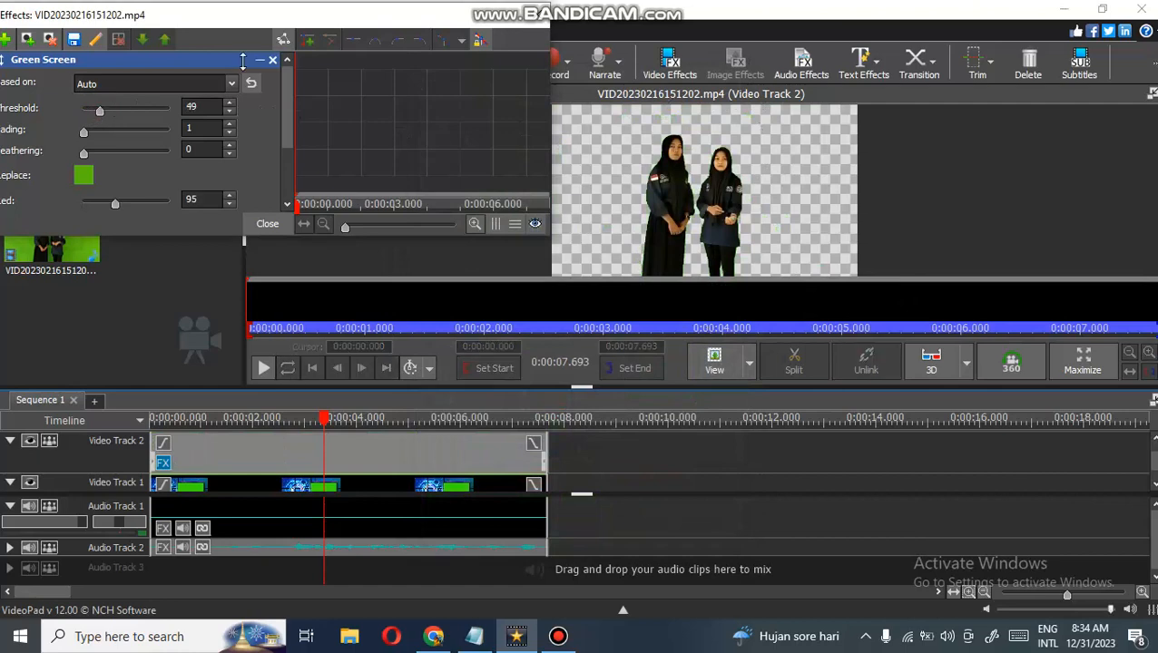
{"action": "left_click_drag", "start_coordinate": [269, 20], "coordinate": [287, 22]}
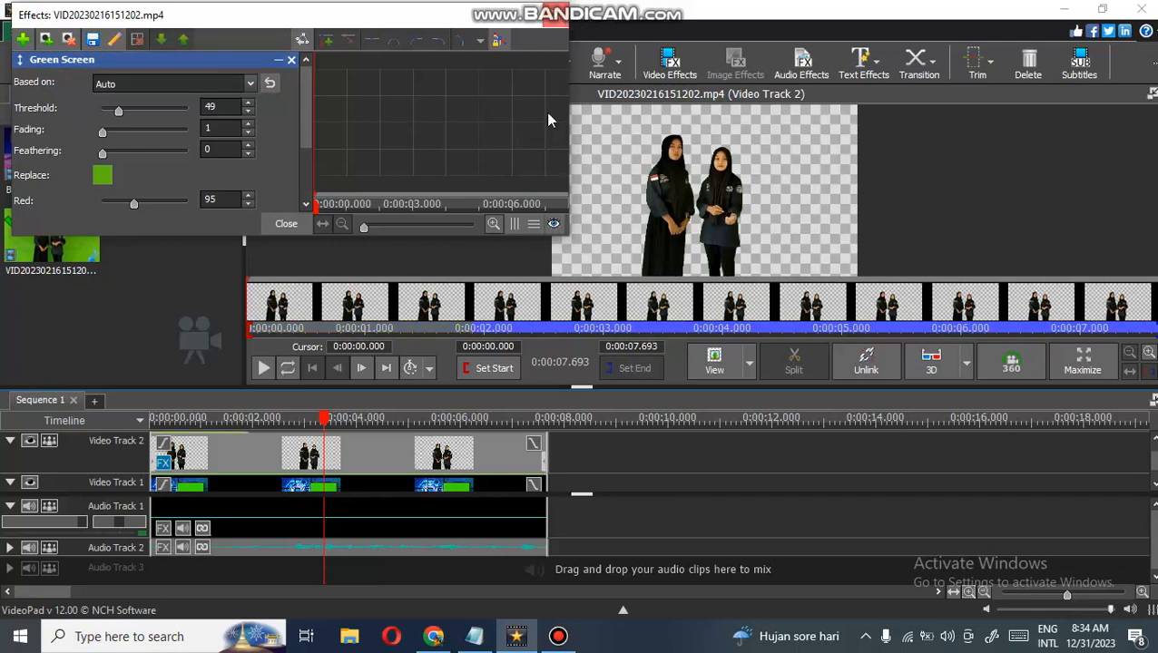
{"action": "left_click", "coordinate": [281, 421]}
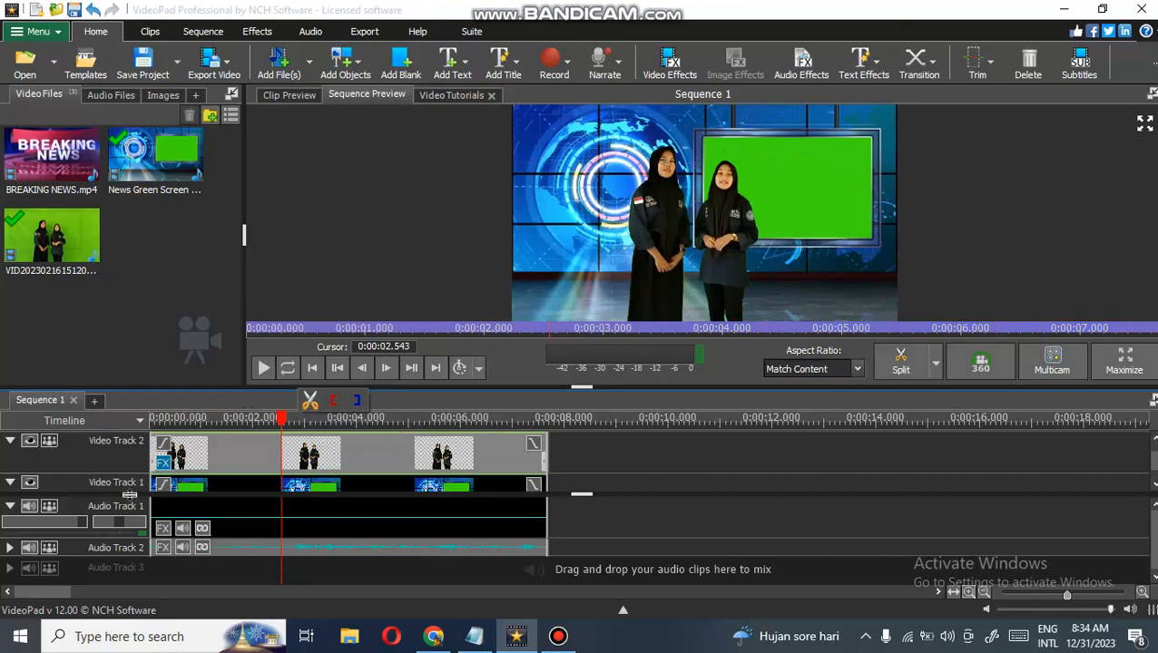
- Add a Scale effect to the presenters' clip on Video Track 2 with horizontal and vertical ratios of 1.29
{"action": "left_click", "coordinate": [169, 463]}
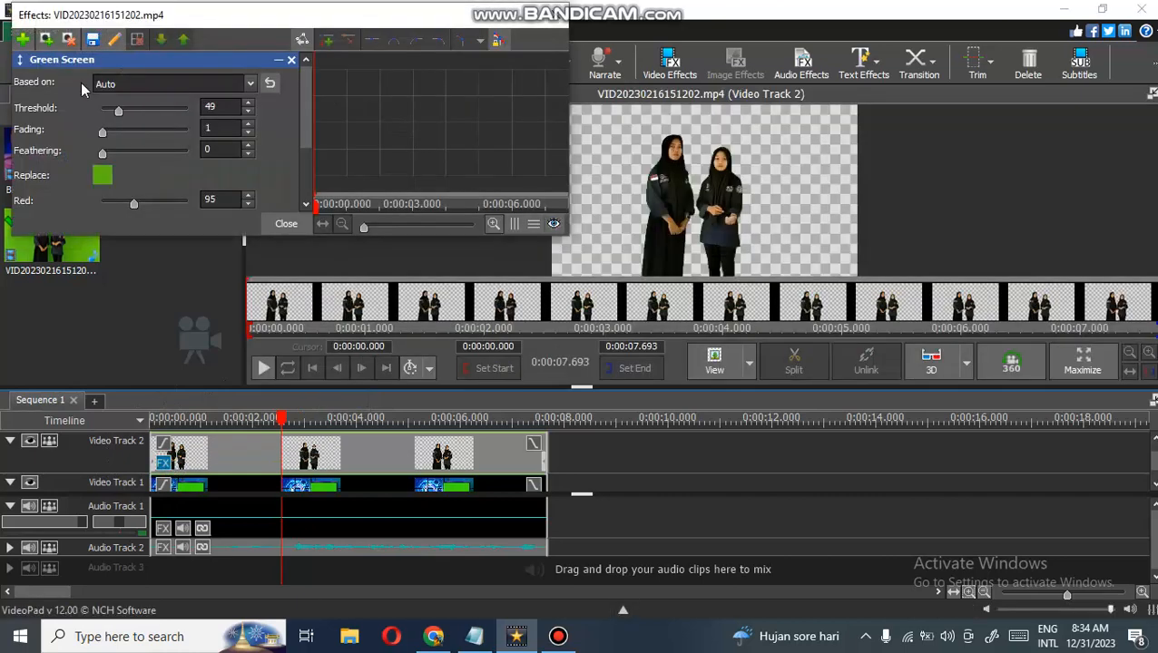
{"action": "left_click", "coordinate": [25, 42]}
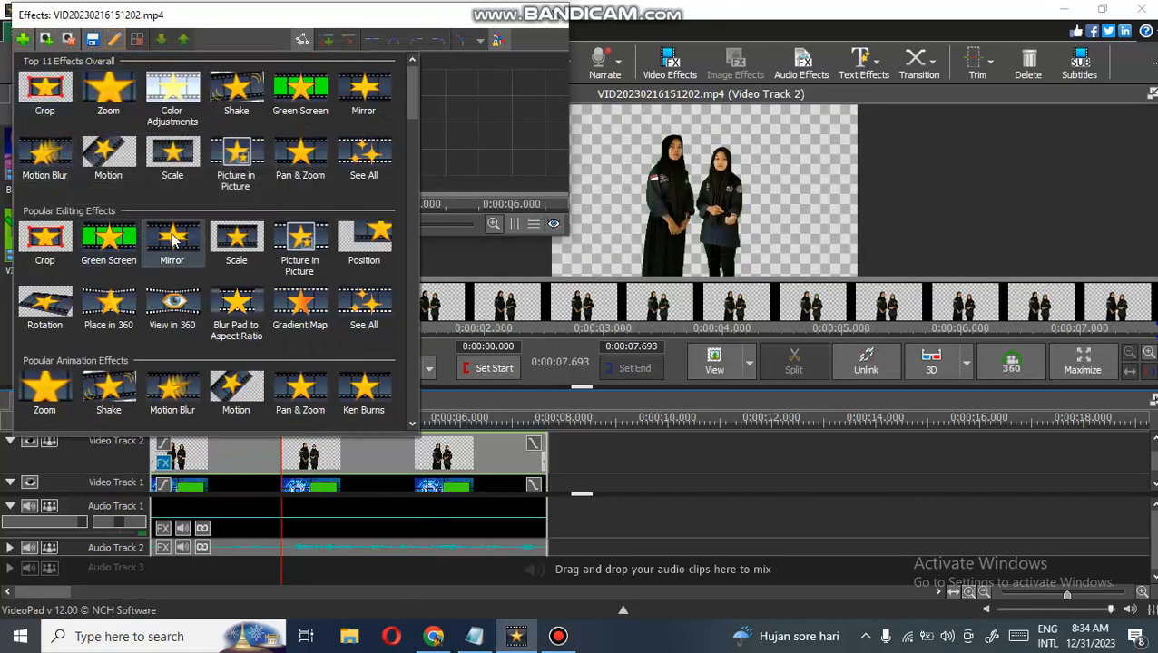
{"action": "left_click", "coordinate": [183, 161]}
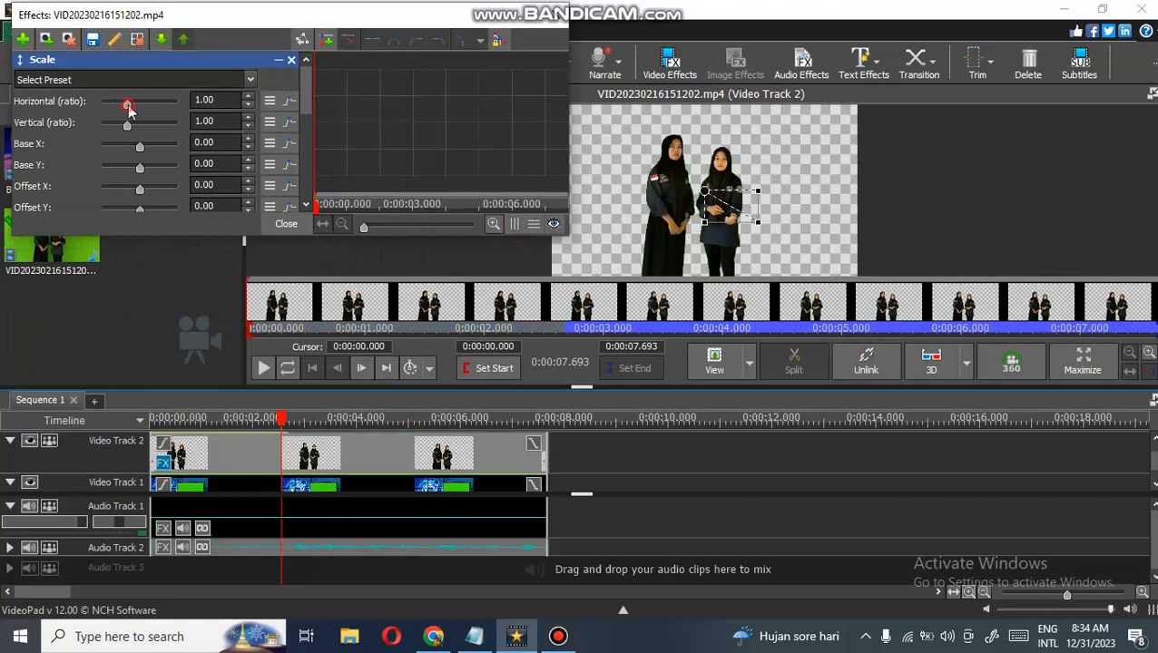
{"action": "left_click_drag", "start_coordinate": [128, 108], "coordinate": [130, 109]}
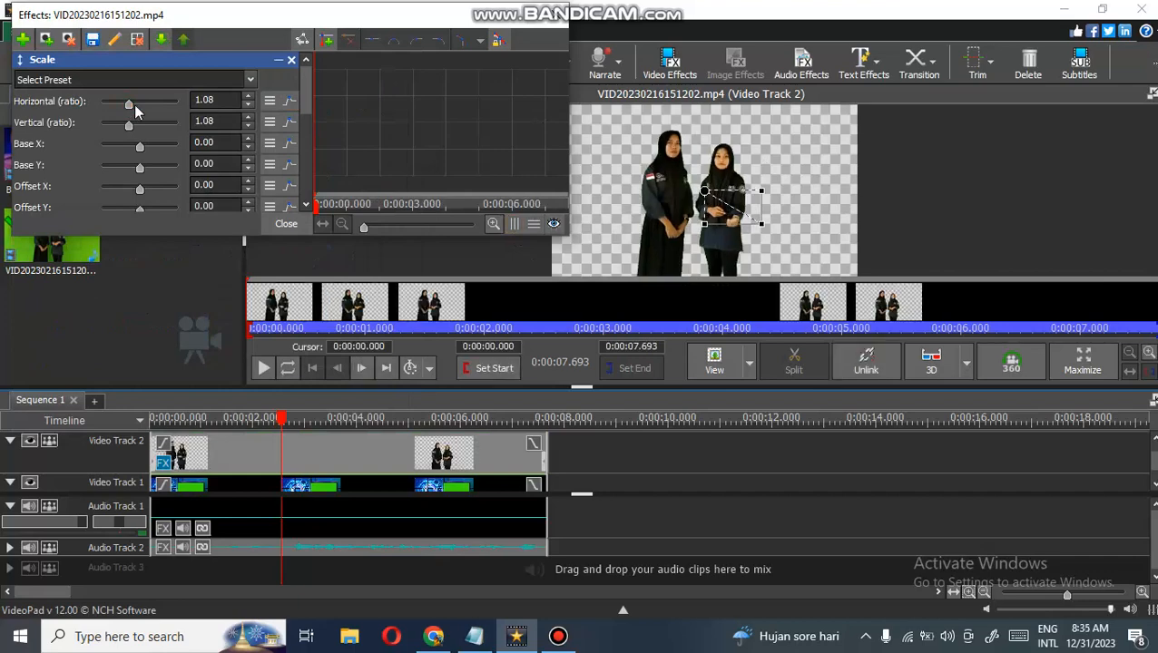
{"action": "left_click", "coordinate": [134, 104]}
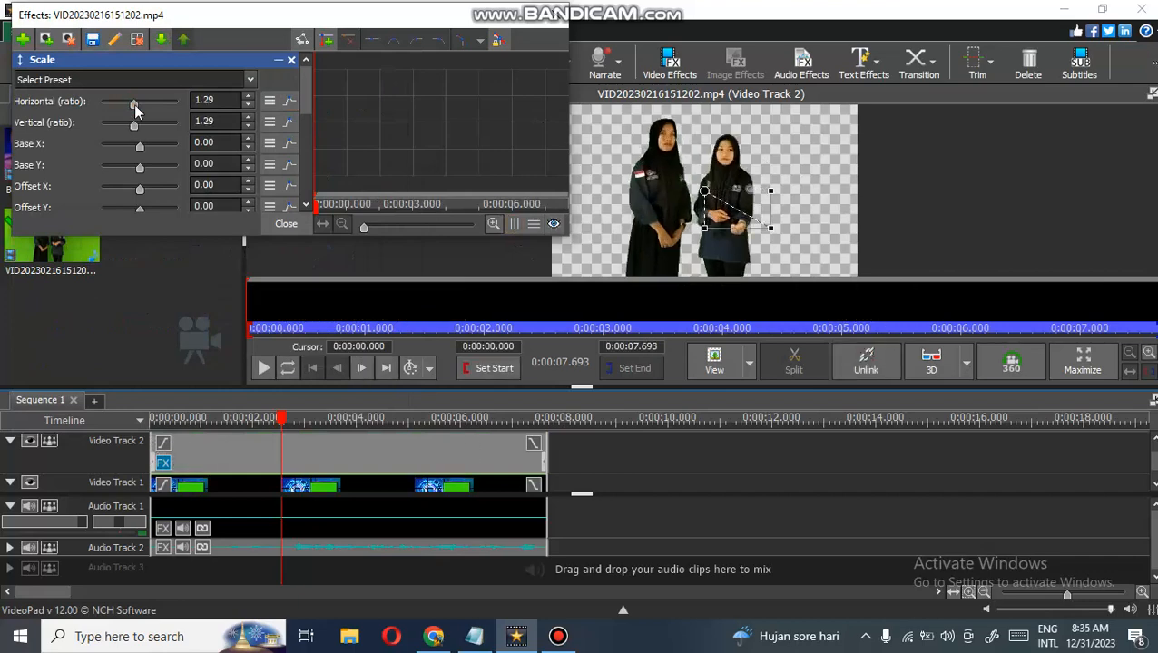
- Shift the scaled presenters away from the studio's green display by setting the Scale effect's Base X to 96
{"action": "left_click", "coordinate": [157, 150]}
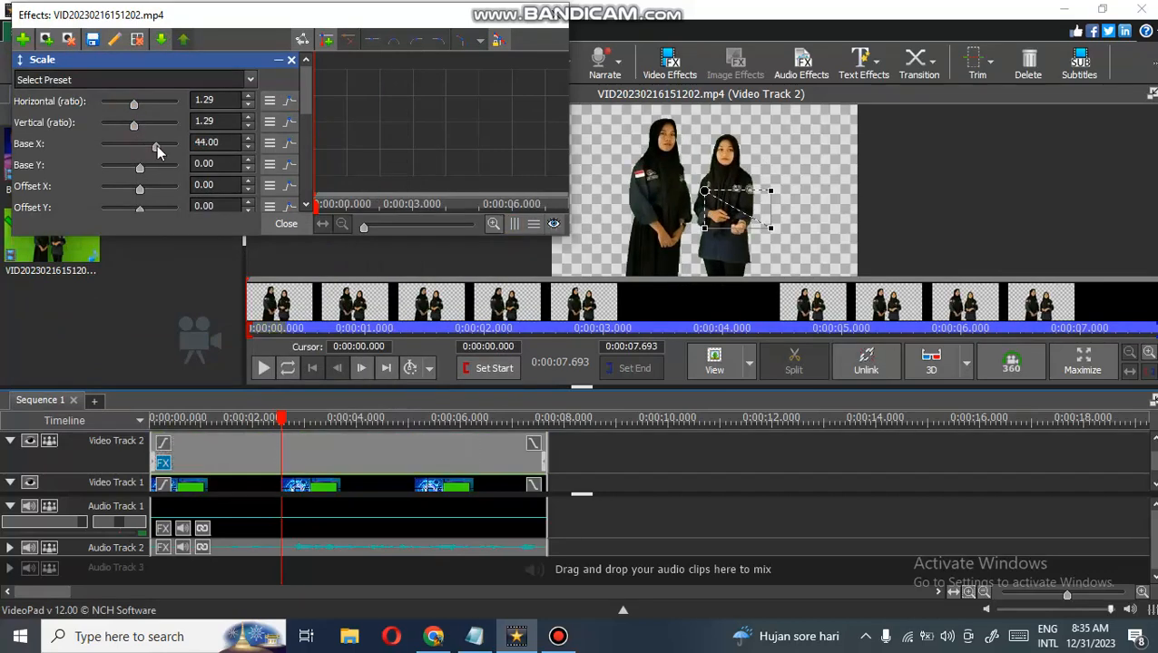
{"action": "left_click_drag", "start_coordinate": [157, 149], "coordinate": [118, 142]}
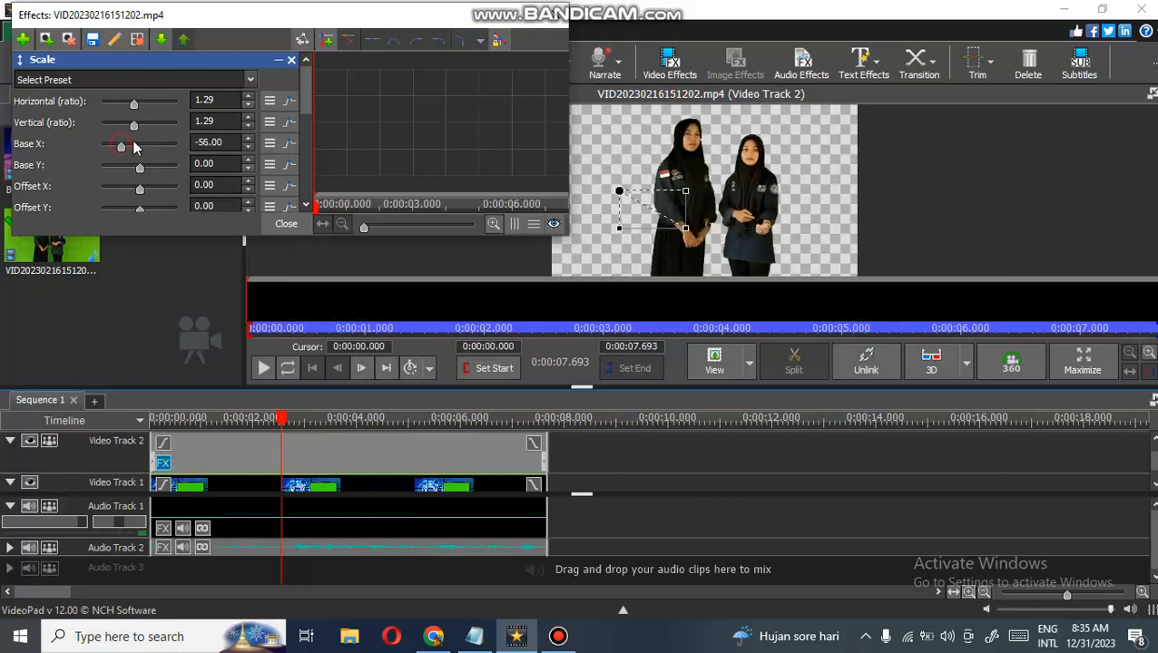
{"action": "left_click", "coordinate": [141, 145]}
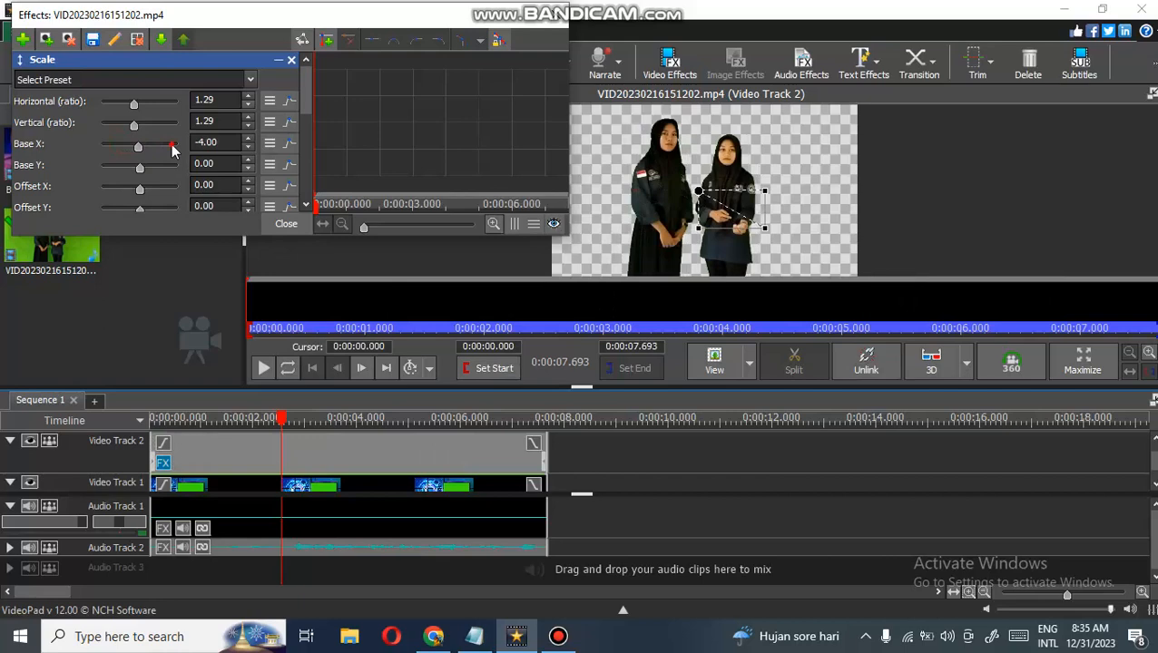
{"action": "left_click", "coordinate": [172, 145]}
{"action": "left_click", "coordinate": [171, 144]}
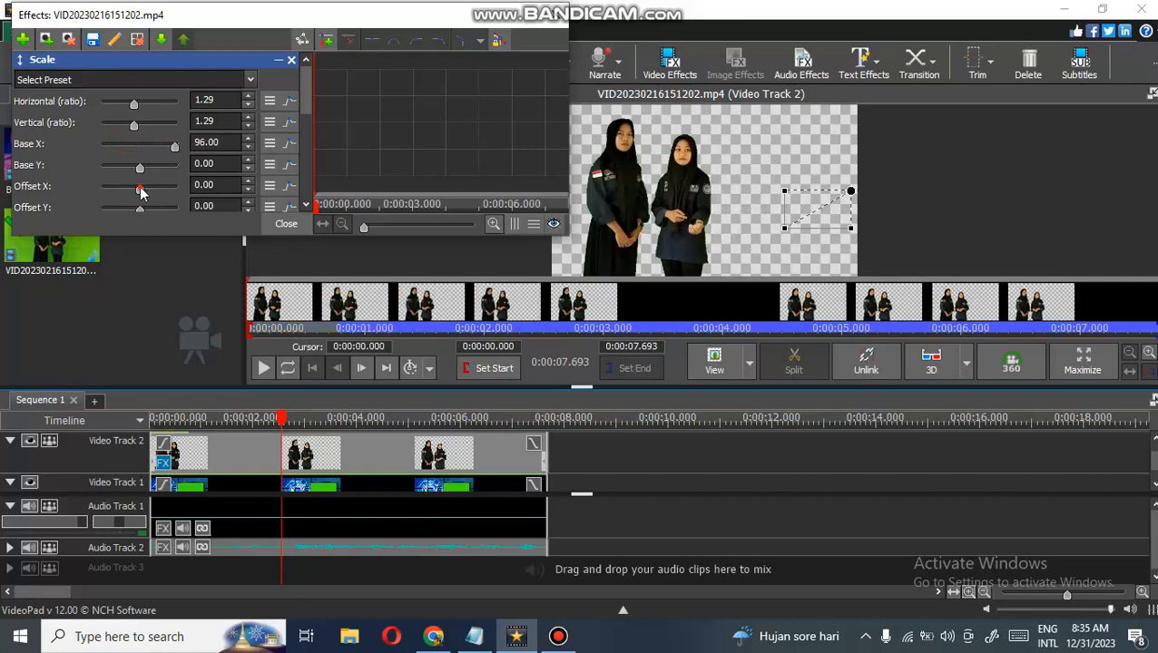
- Set the Scale effect's Offset X to -10 and close the clip's effects
{"action": "left_click_drag", "start_coordinate": [139, 192], "coordinate": [144, 192]}
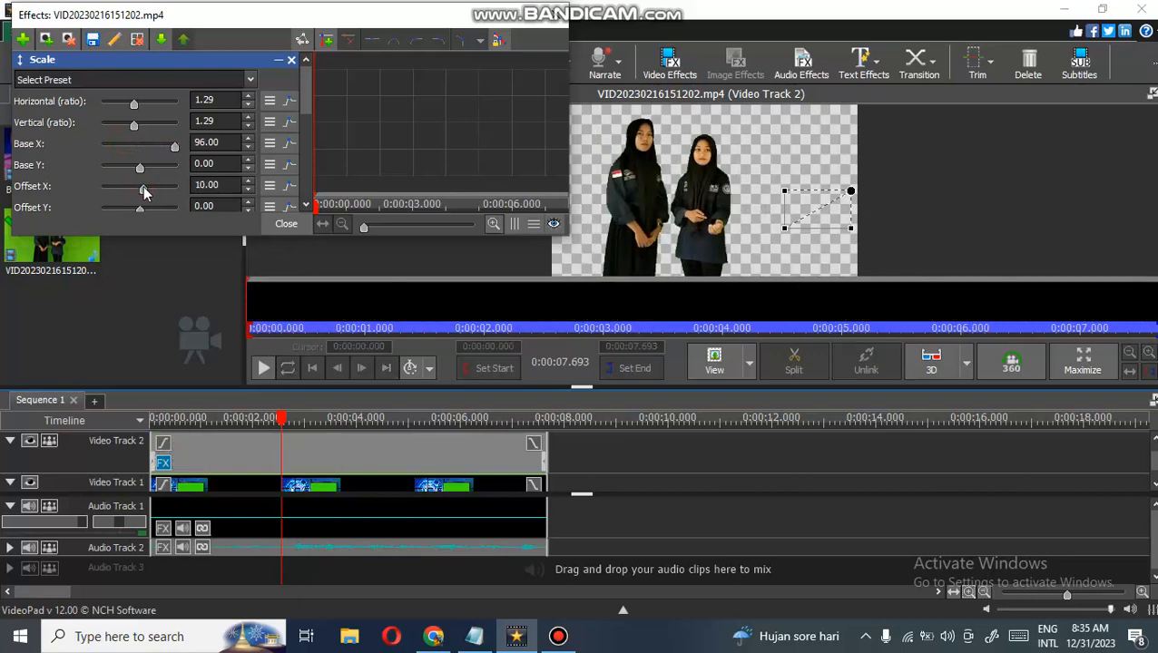
{"action": "left_click", "coordinate": [129, 192]}
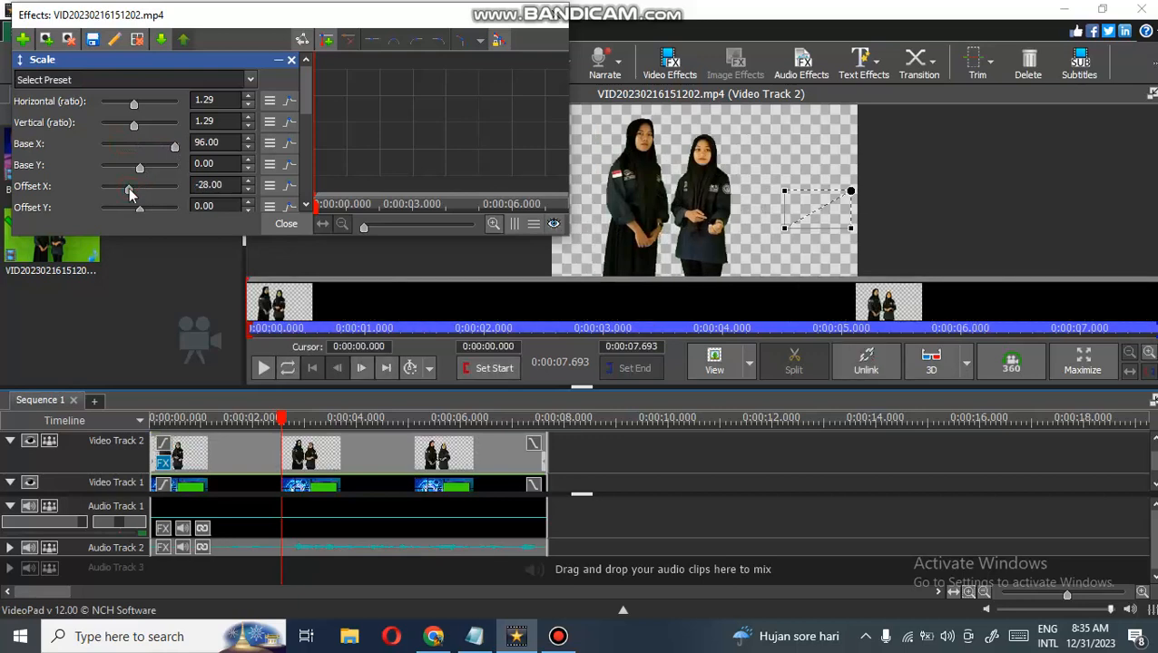
{"action": "left_click_drag", "start_coordinate": [130, 192], "coordinate": [134, 190]}
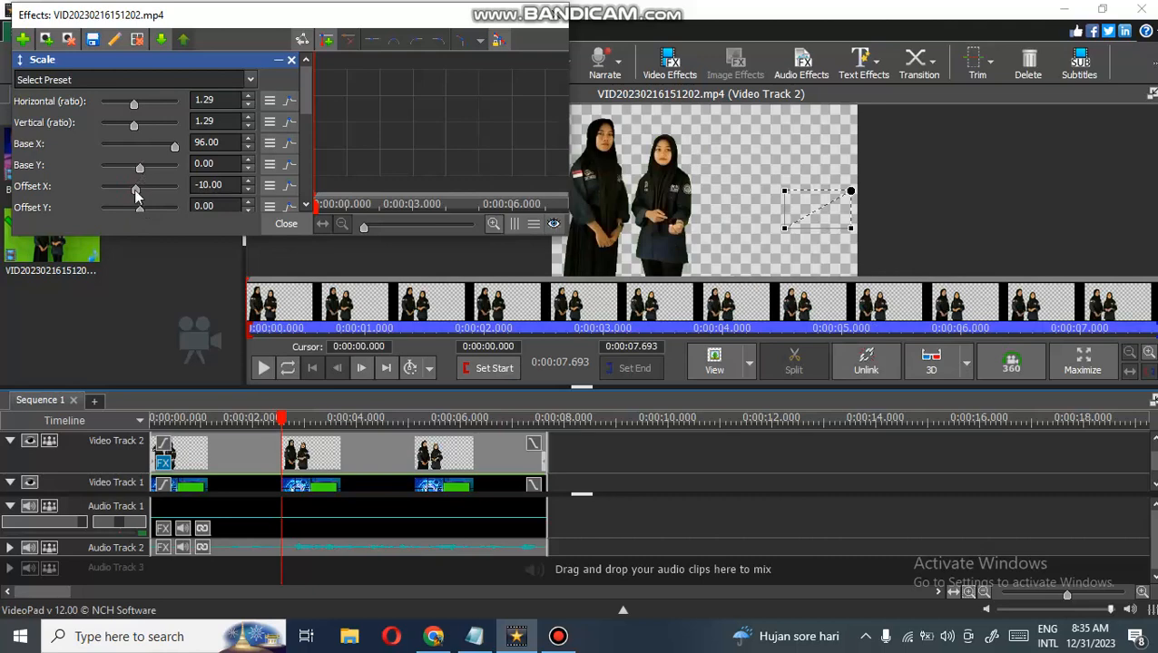
{"action": "left_click", "coordinate": [555, 14]}
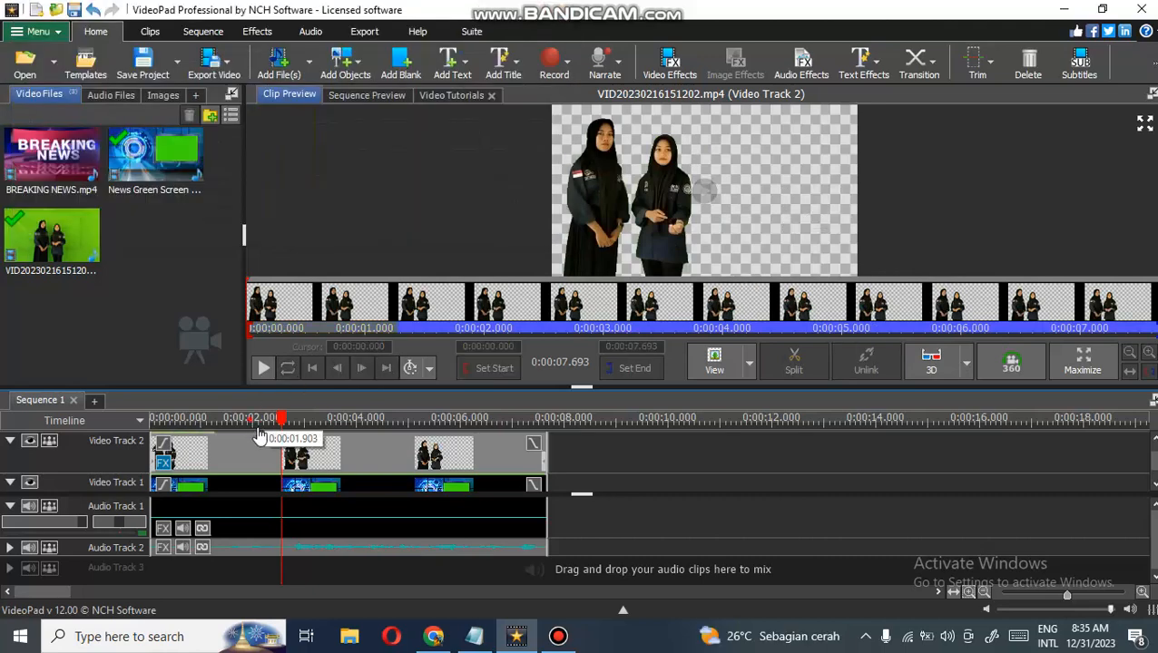
- Check the composite at about 1.9 s, then play the sequence from its beginning to review the presenters' size and placement
{"action": "left_click", "coordinate": [258, 433]}
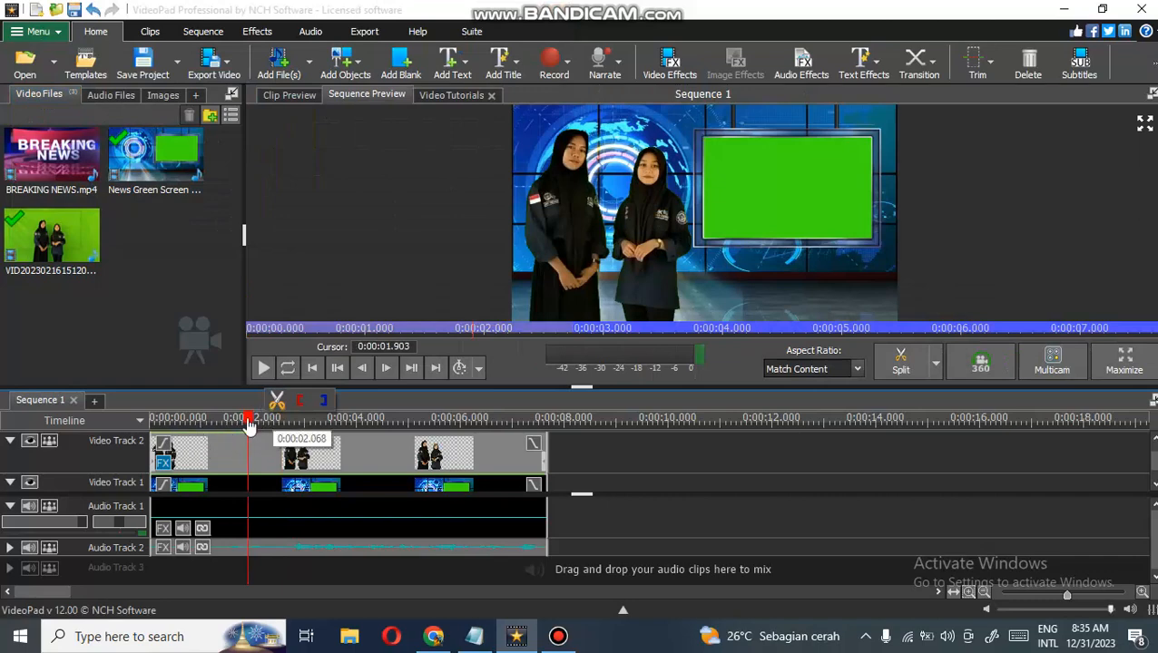
{"action": "left_click", "coordinate": [151, 423]}
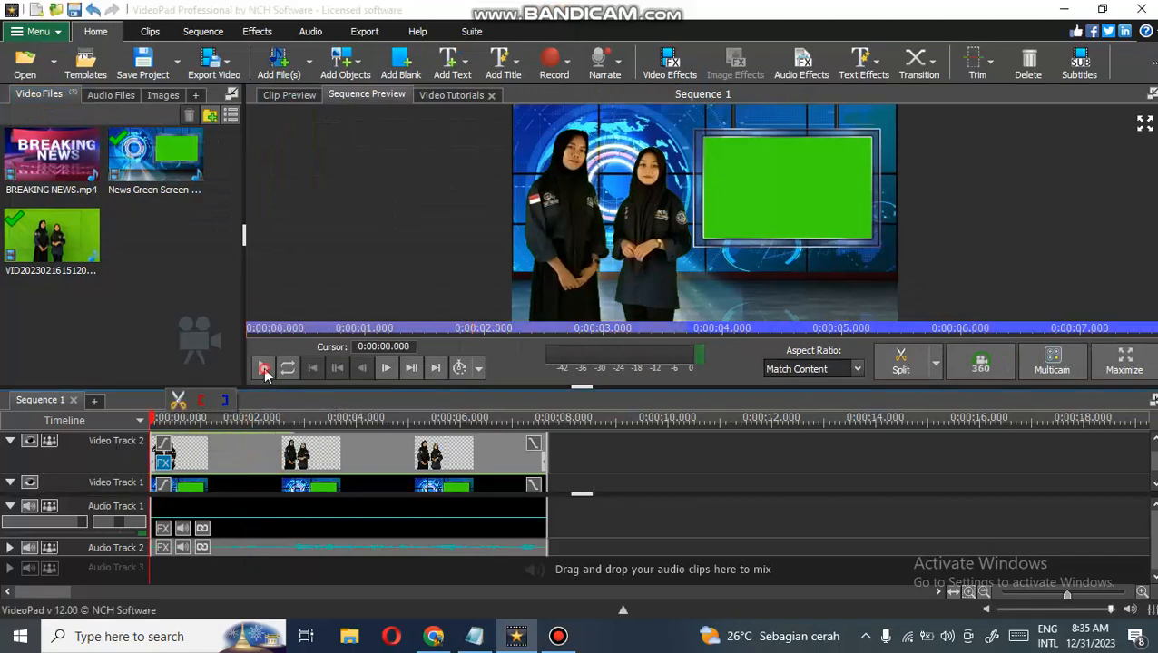
{"action": "left_click", "coordinate": [263, 368]}
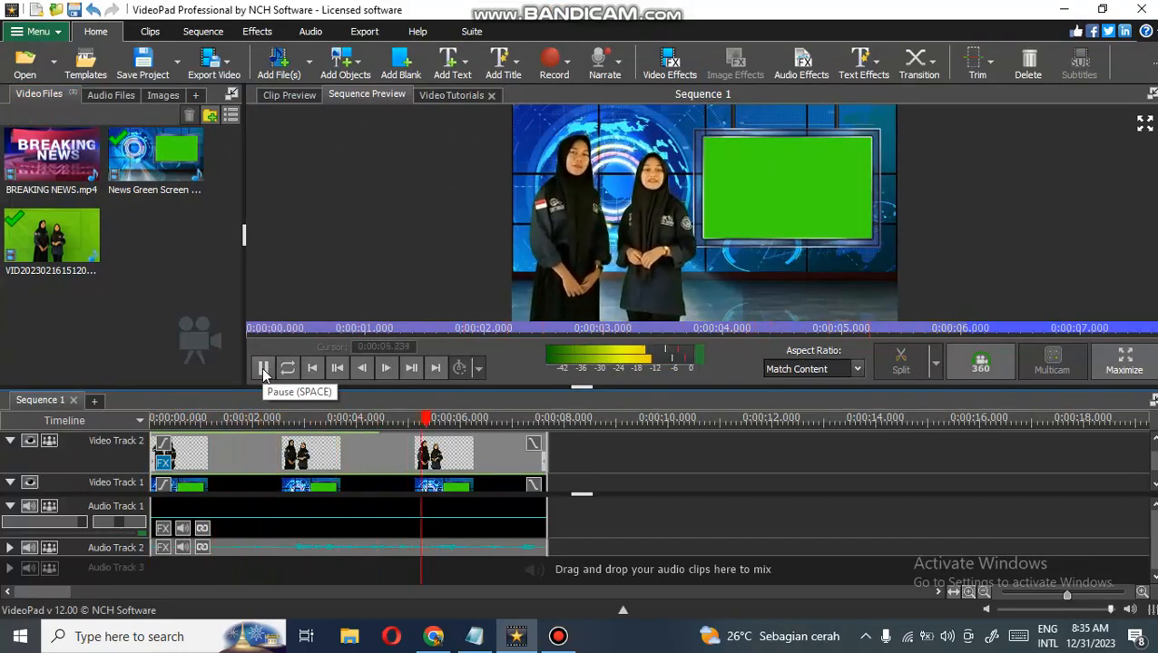
{"action": "left_click", "coordinate": [263, 369]}
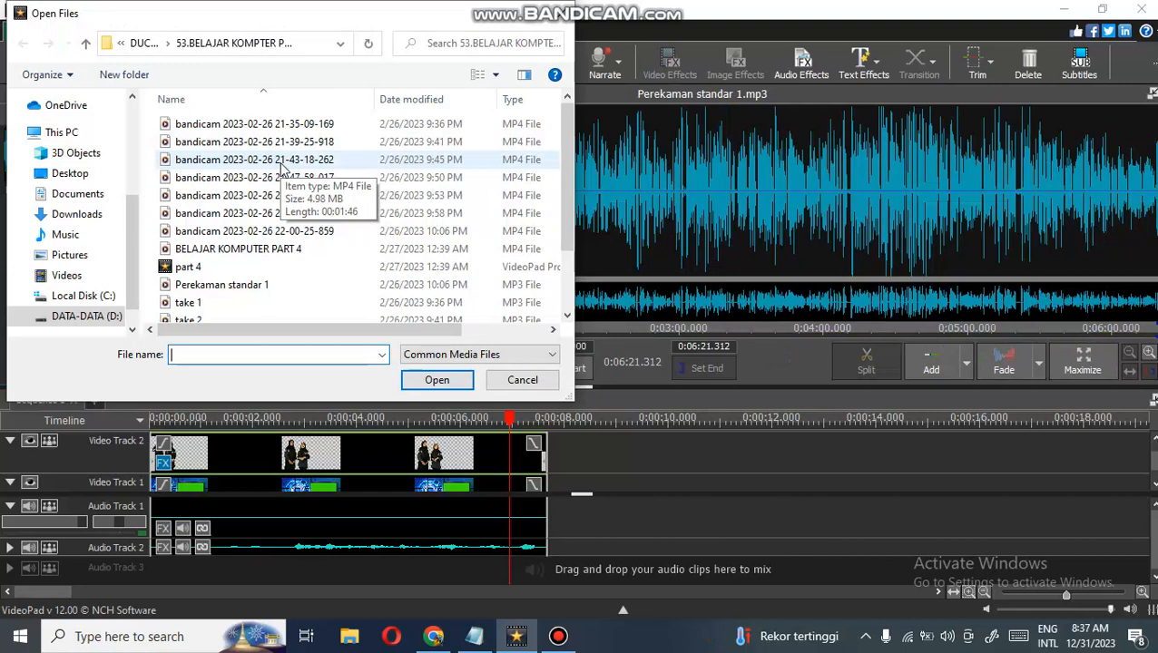
- Dismiss the file selection dialog and check the composite at about 3.7 s and 5.7 s in the sequence
{"action": "left_click", "coordinate": [559, 17]}
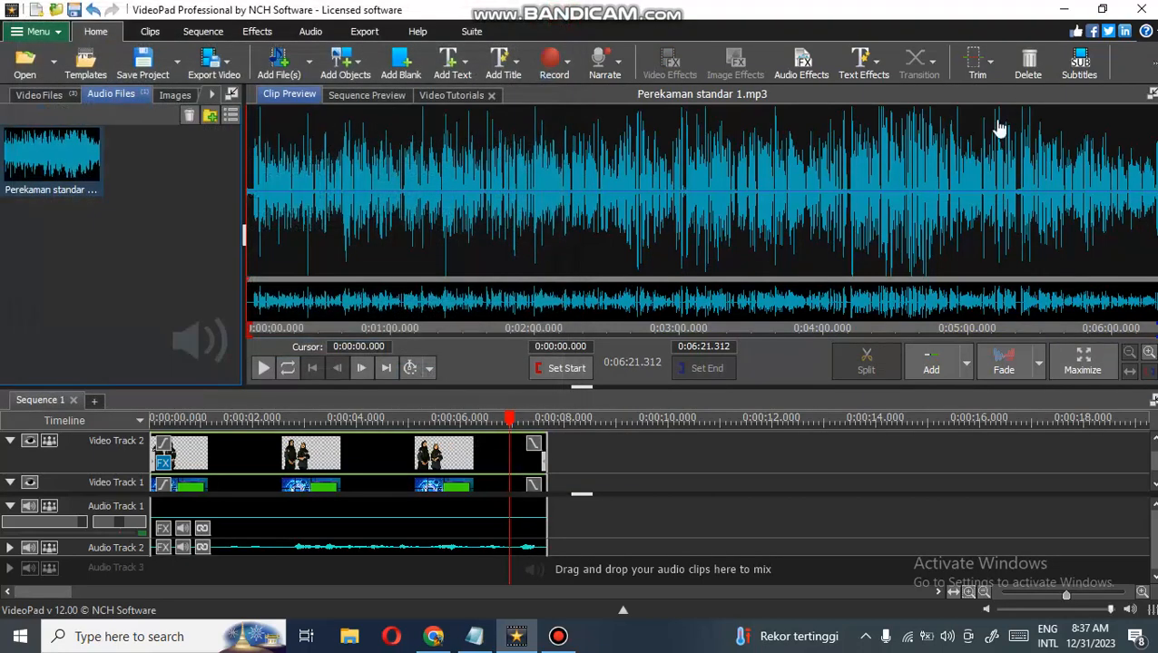
{"action": "left_click", "coordinate": [344, 424]}
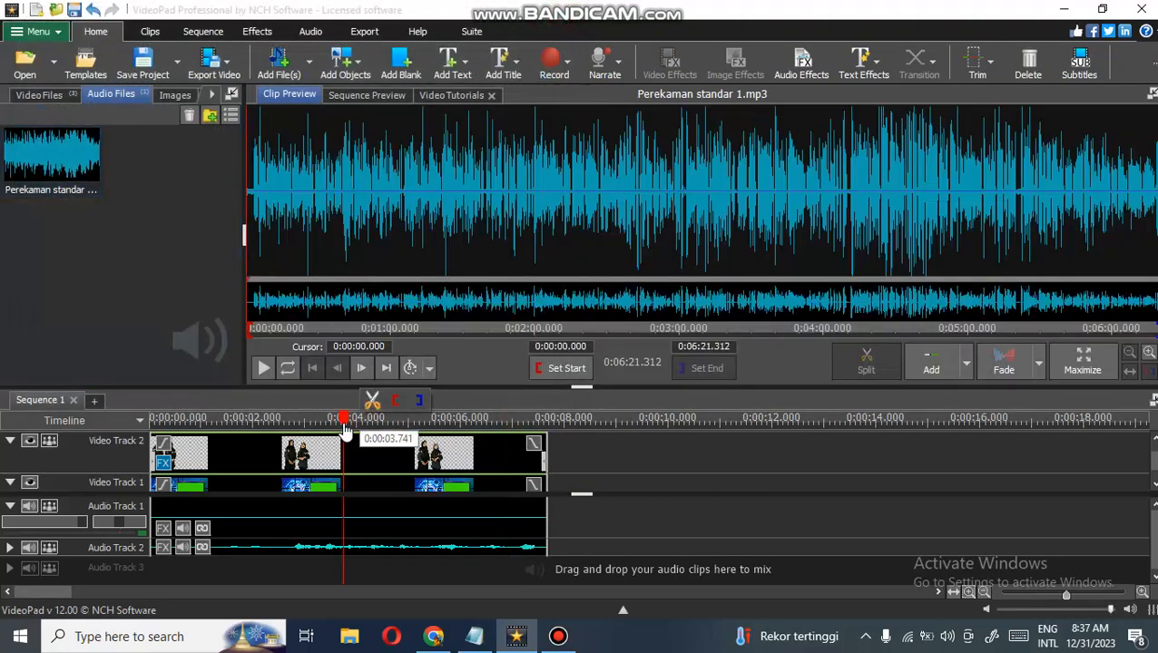
{"action": "left_click", "coordinate": [446, 435]}
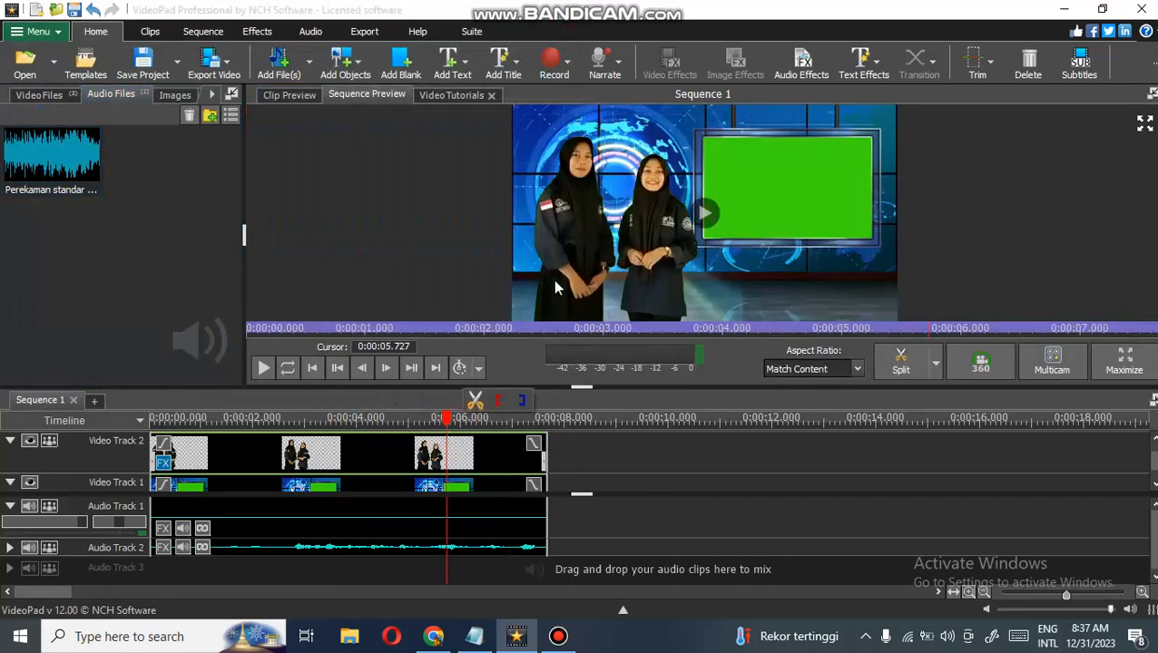